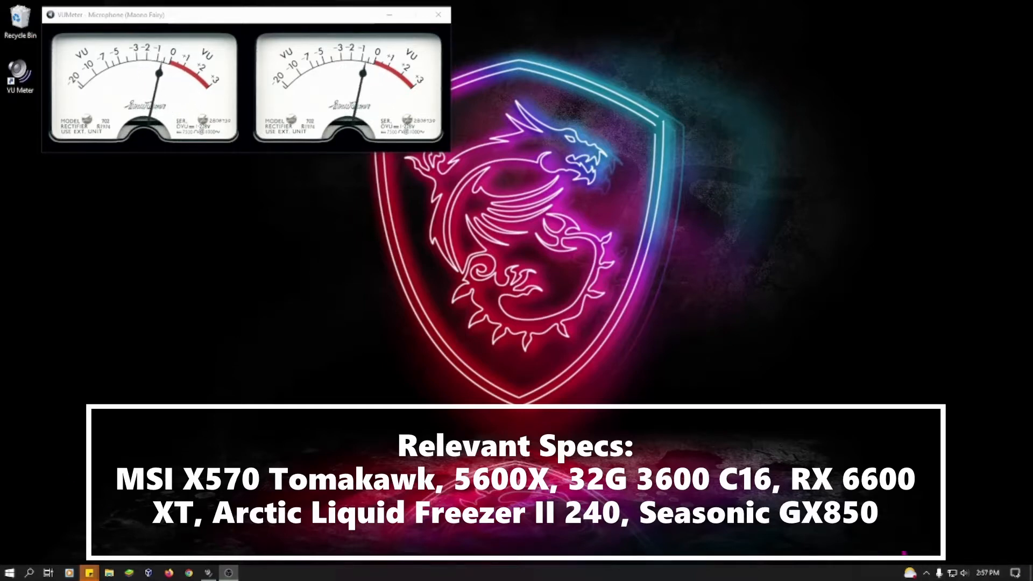
{"action": "left_click", "coordinate": [926, 572]}
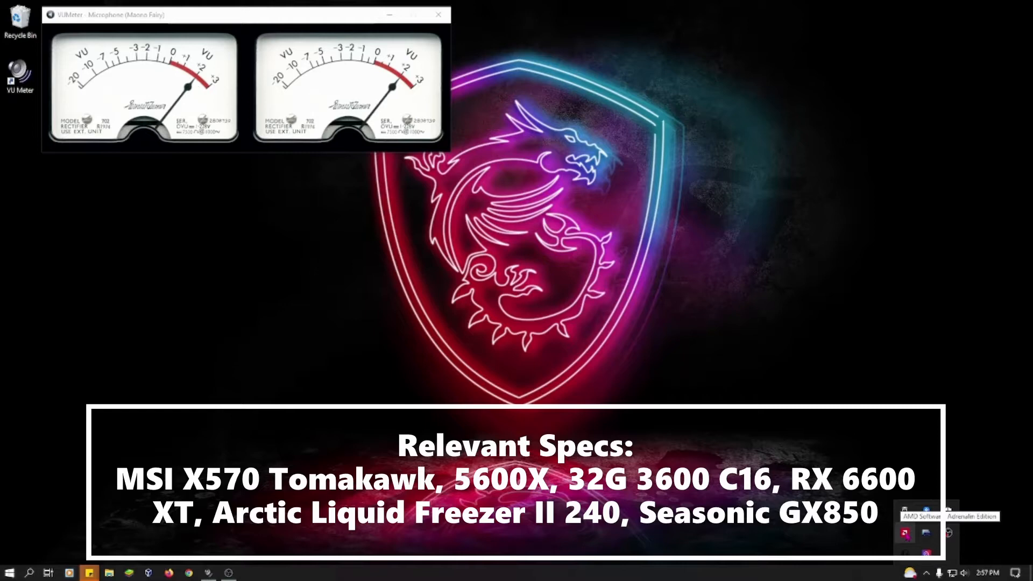
{"action": "left_click", "coordinate": [442, 429]}
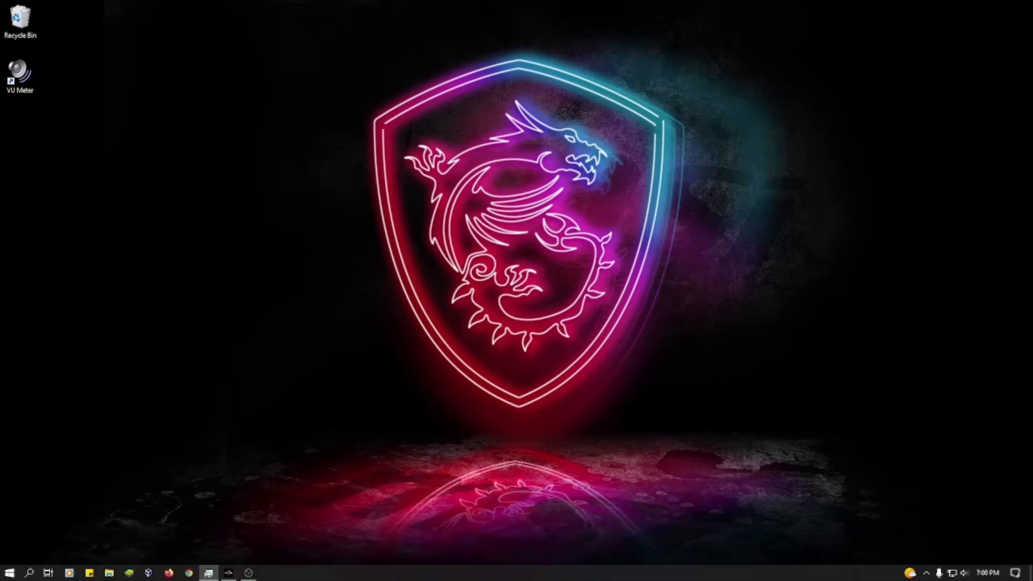
- Bring Task Manager's CPU performance view on screen and switch the Windows power plan to Balanced (recommended) in the additional power settings
{"action": "left_click_drag", "start_coordinate": [0, 6], "coordinate": [525, 1]}
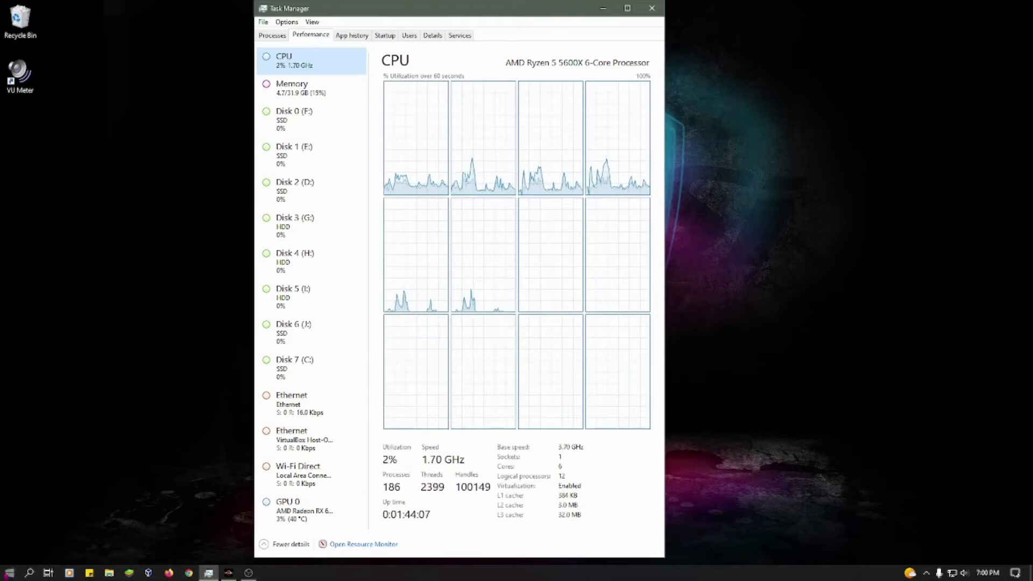
{"action": "key", "text": "super"}
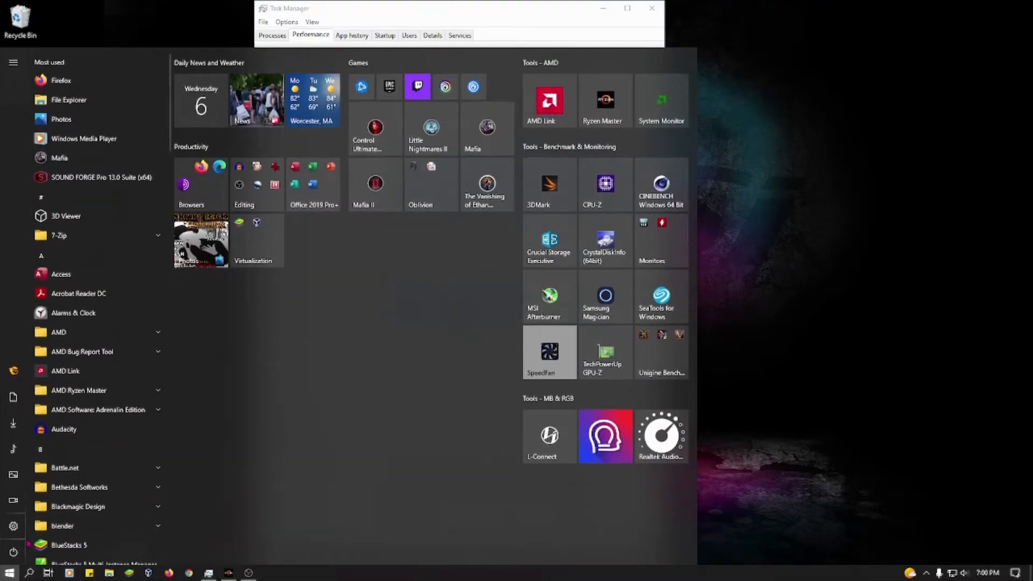
{"action": "left_click", "coordinate": [13, 526]}
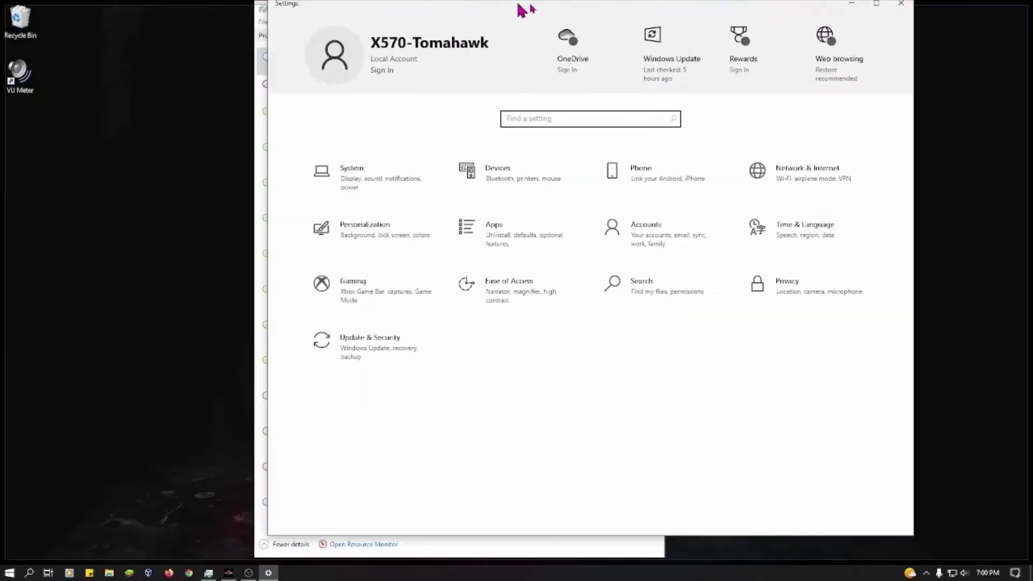
{"action": "left_click", "coordinate": [241, 191]}
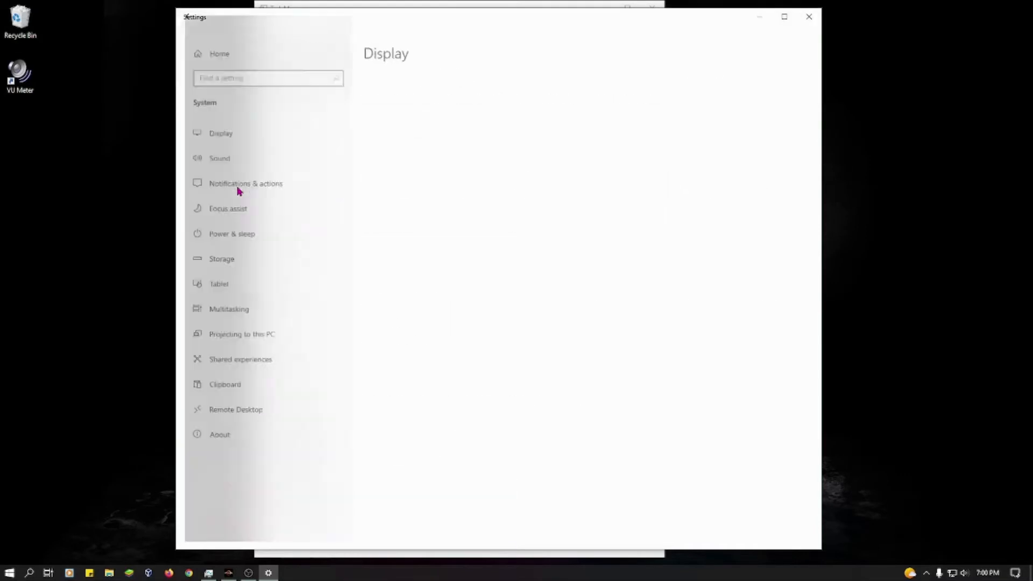
{"action": "left_click", "coordinate": [214, 233]}
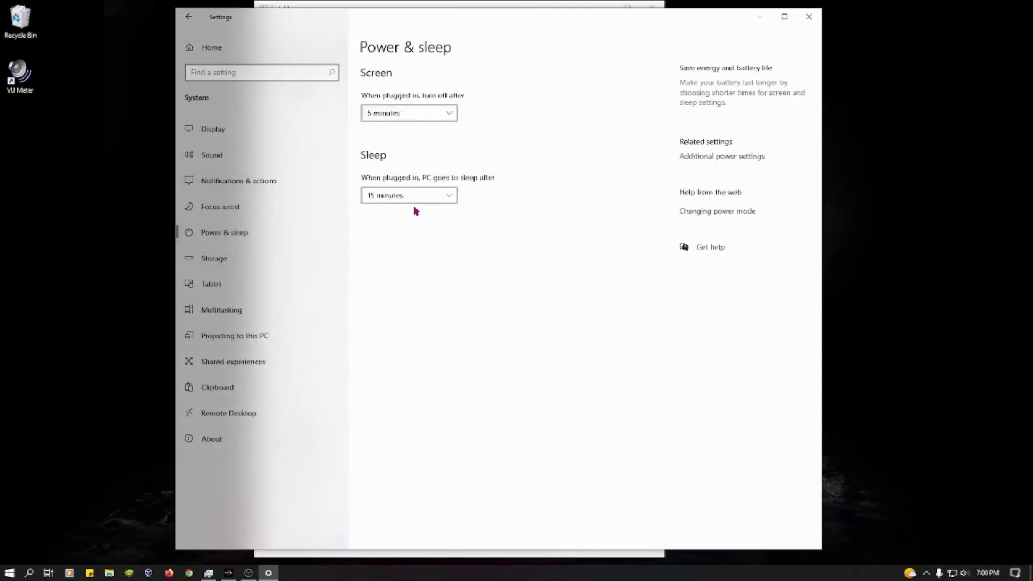
{"action": "left_click", "coordinate": [700, 161]}
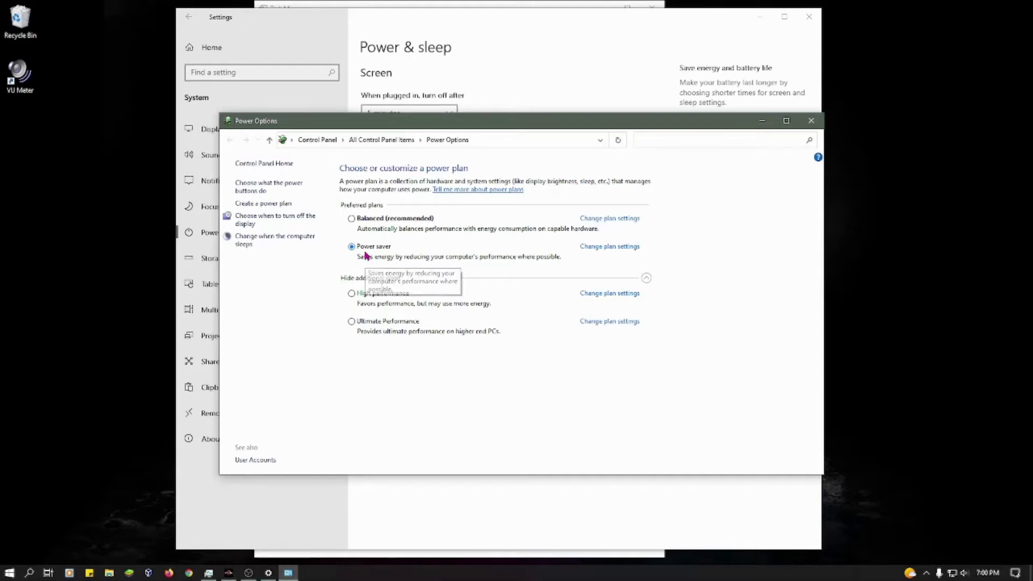
{"action": "left_click", "coordinate": [350, 220]}
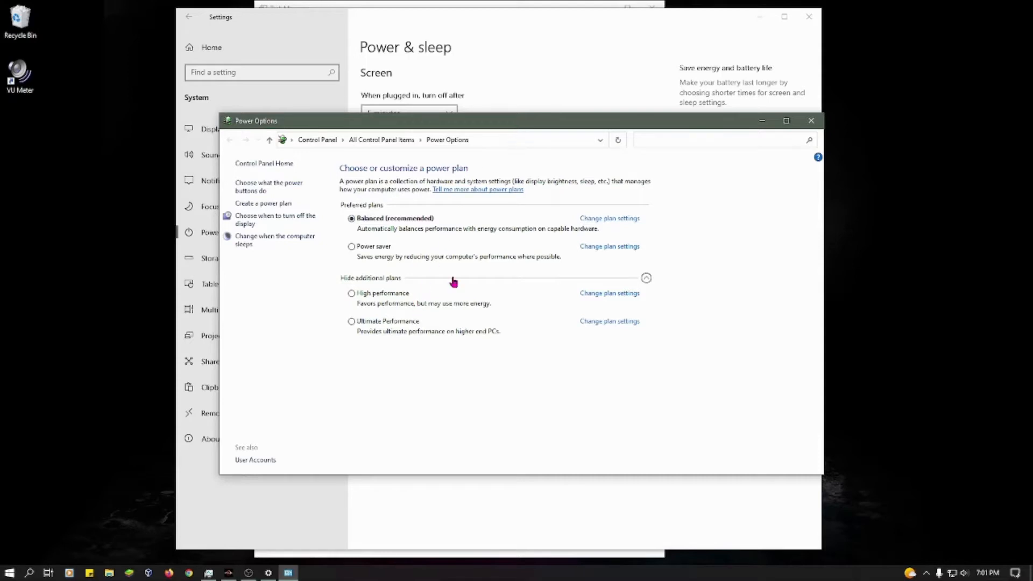
{"action": "left_click_drag", "start_coordinate": [489, 126], "coordinate": [0, 102]}
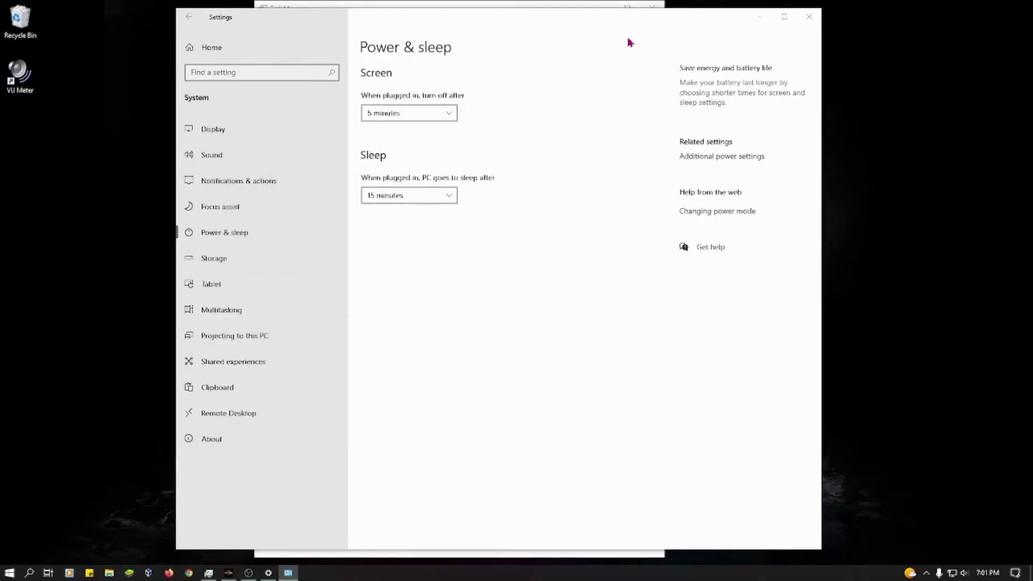
{"action": "left_click", "coordinate": [809, 16]}
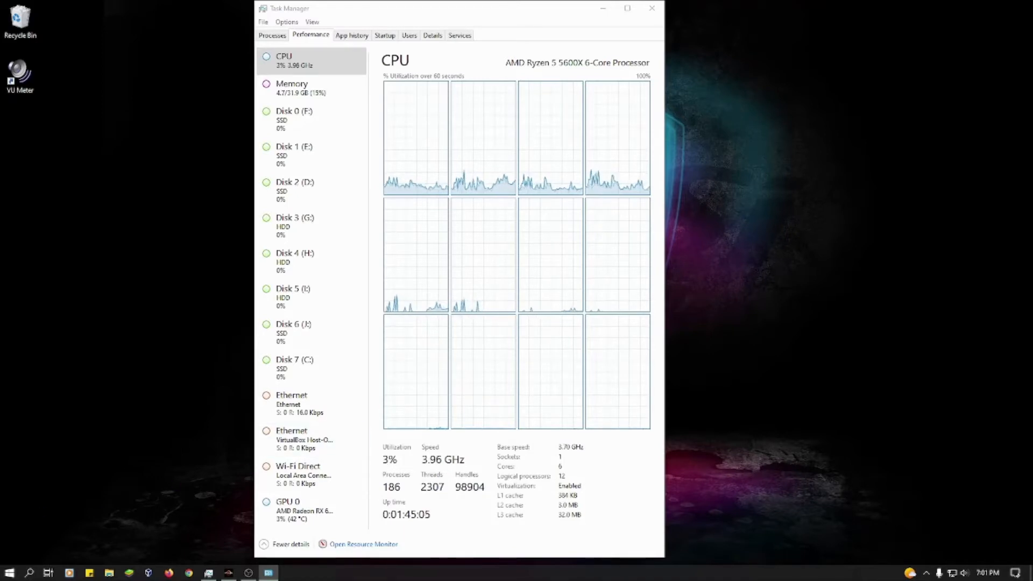
- Position Task Manager beside Ryzen Master and compare the CPU speed readings of both programs
{"action": "left_click_drag", "start_coordinate": [450, 11], "coordinate": [248, 8]}
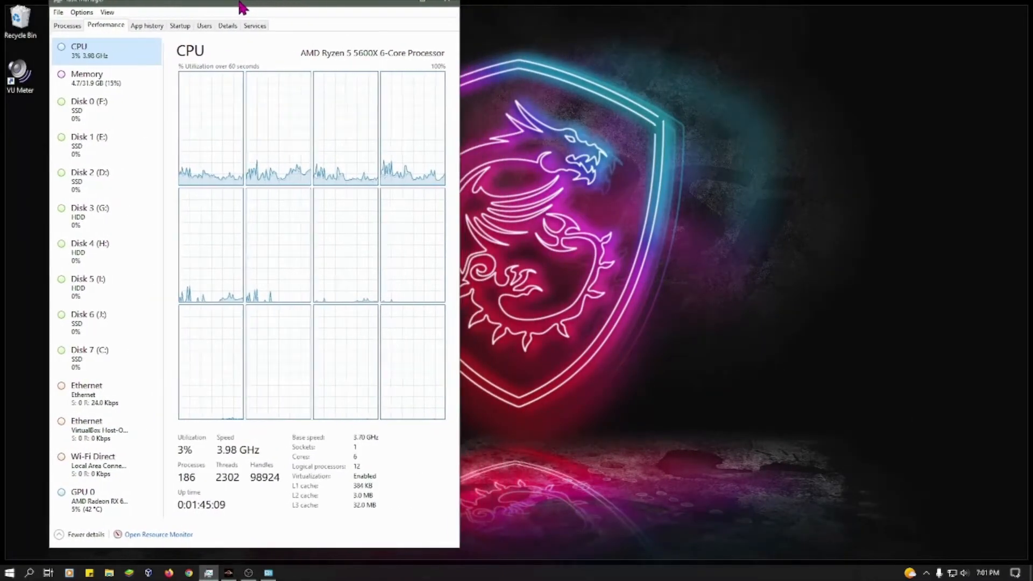
{"action": "double_click", "coordinate": [248, 7]}
{"action": "left_click_drag", "start_coordinate": [438, 16], "coordinate": [234, 27]}
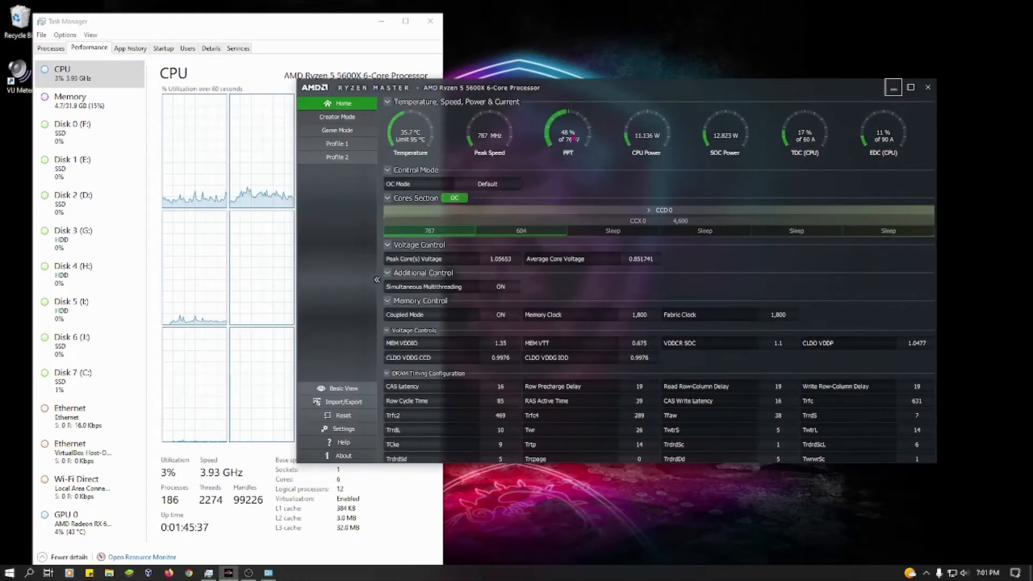
{"action": "mouse_move", "coordinate": [484, 152]}
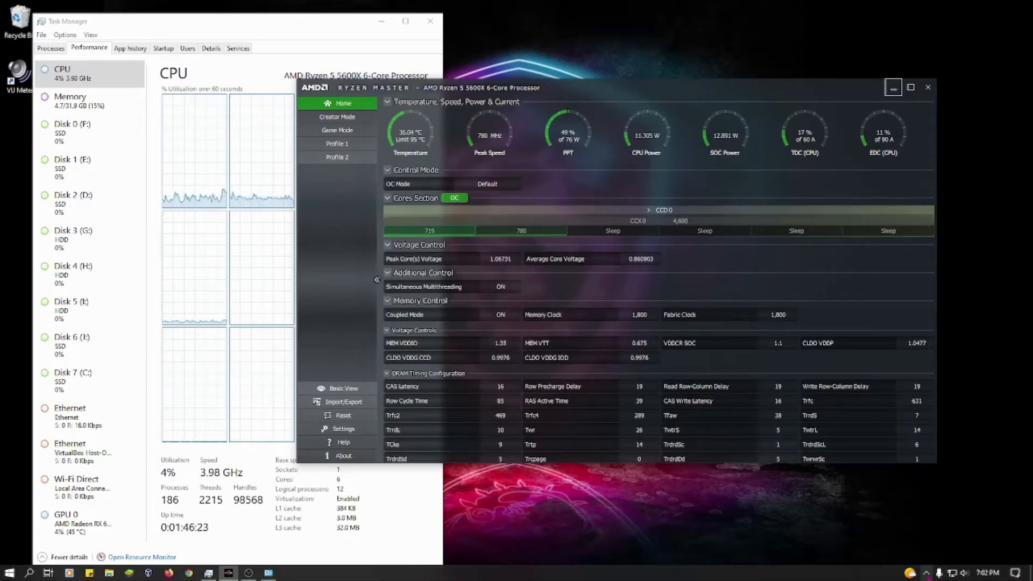
- Open the performance tuning page of AMD Software: Adrenalin Edition, narrow its window and place it beside Task Manager
{"action": "left_click", "coordinate": [925, 572]}
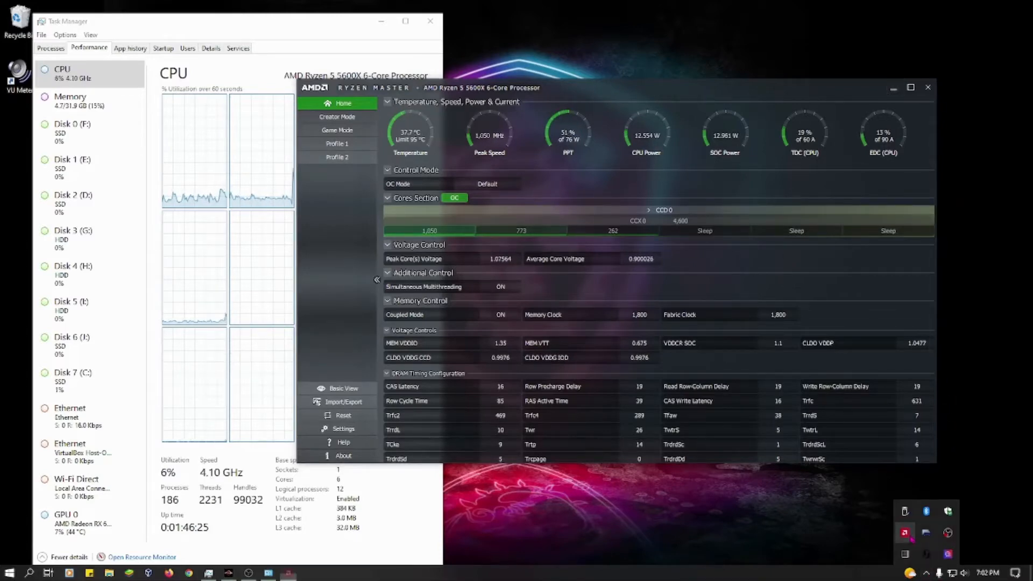
{"action": "left_click", "coordinate": [905, 532]}
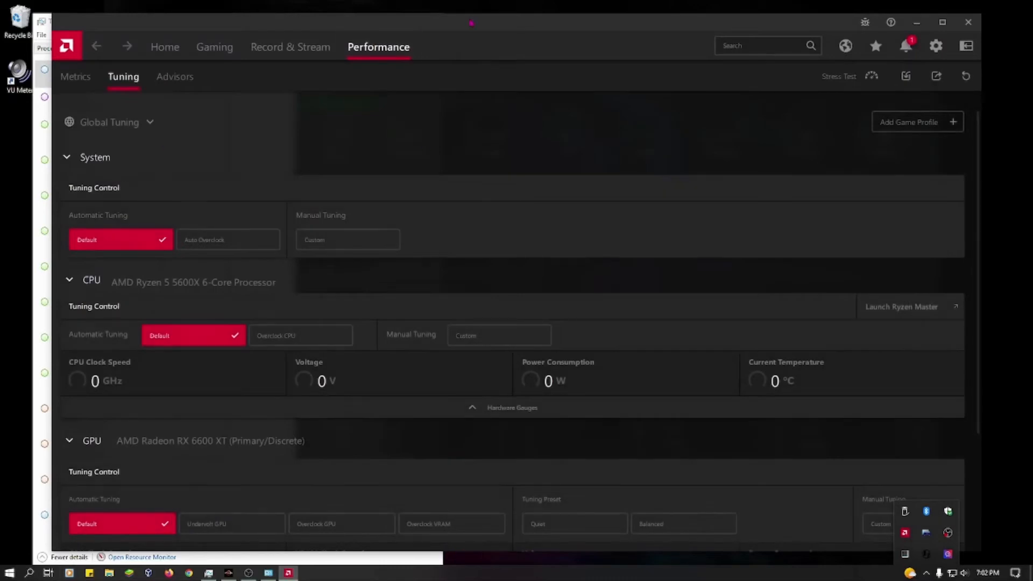
{"action": "left_click_drag", "start_coordinate": [471, 23], "coordinate": [532, 30]}
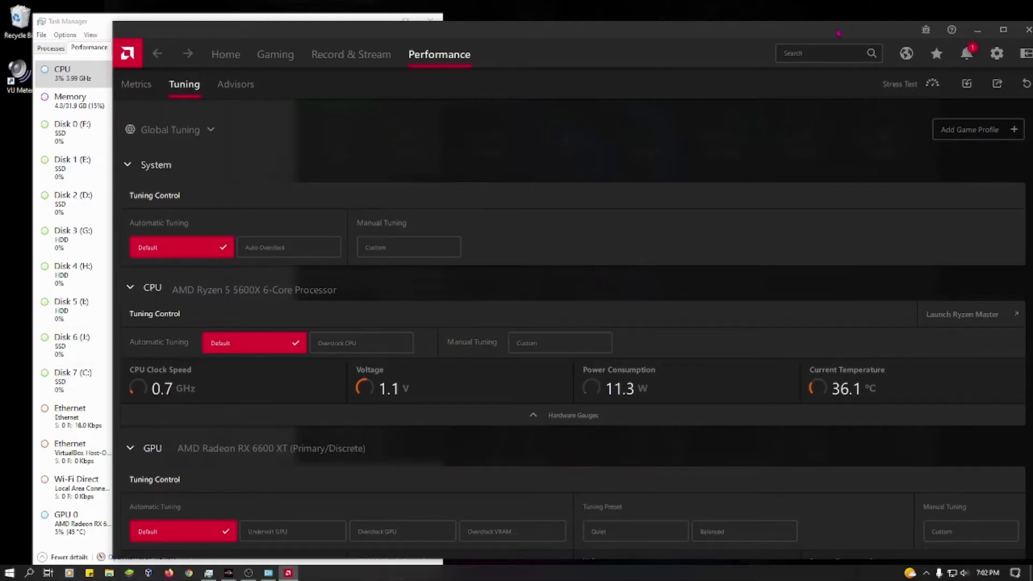
{"action": "left_click_drag", "start_coordinate": [838, 34], "coordinate": [798, 30]}
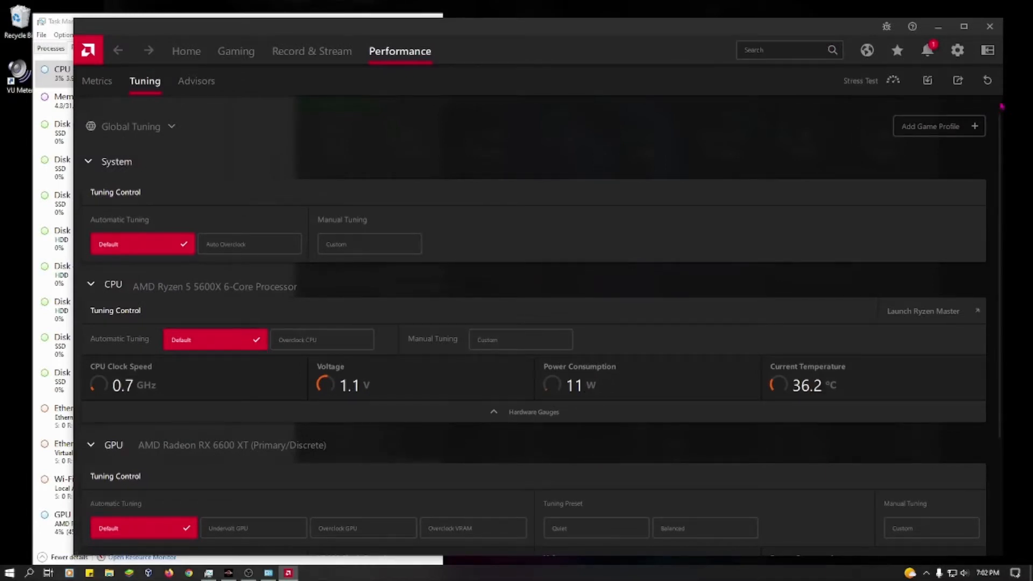
{"action": "left_click_drag", "start_coordinate": [1000, 100], "coordinate": [762, 100]}
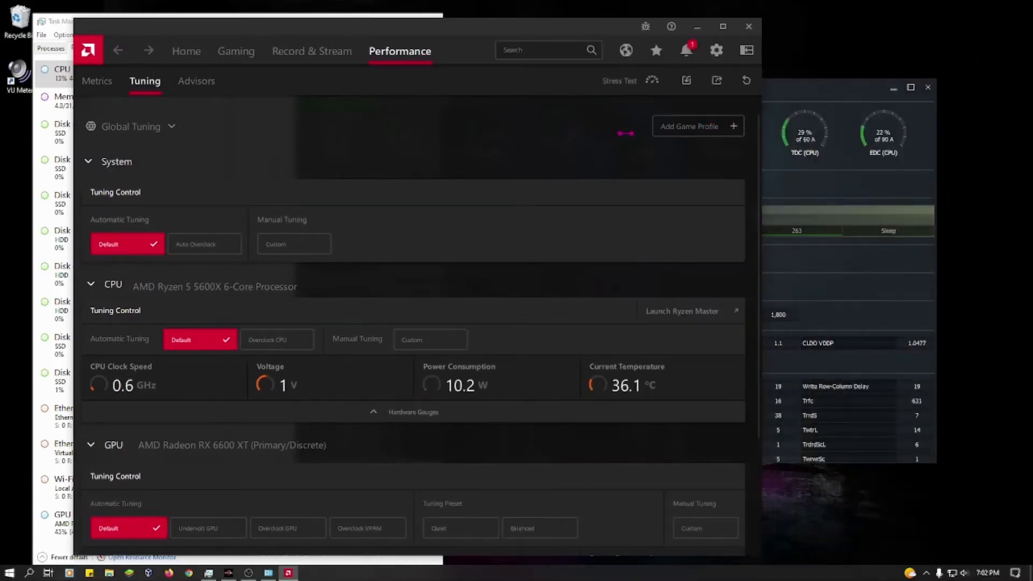
{"action": "left_click_drag", "start_coordinate": [375, 28], "coordinate": [684, 25]}
{"action": "mouse_move", "coordinate": [182, 27]}
{"action": "left_mouse_down"}
{"action": "mouse_move", "coordinate": [150, 19]}
{"action": "mouse_move", "coordinate": [185, 34]}
{"action": "mouse_move", "coordinate": [171, 31]}
{"action": "left_mouse_up"}
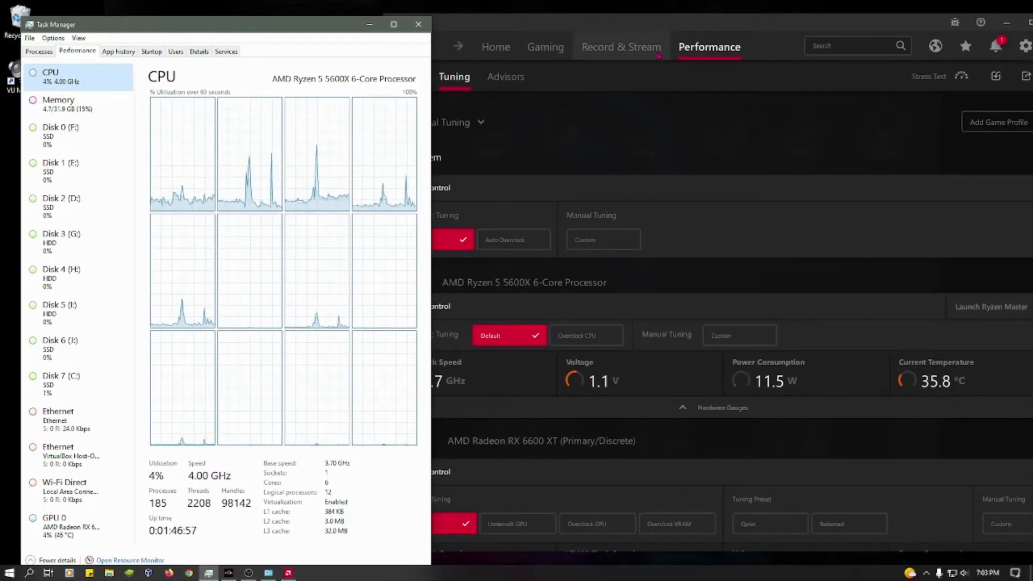
{"action": "left_click", "coordinate": [760, 49]}
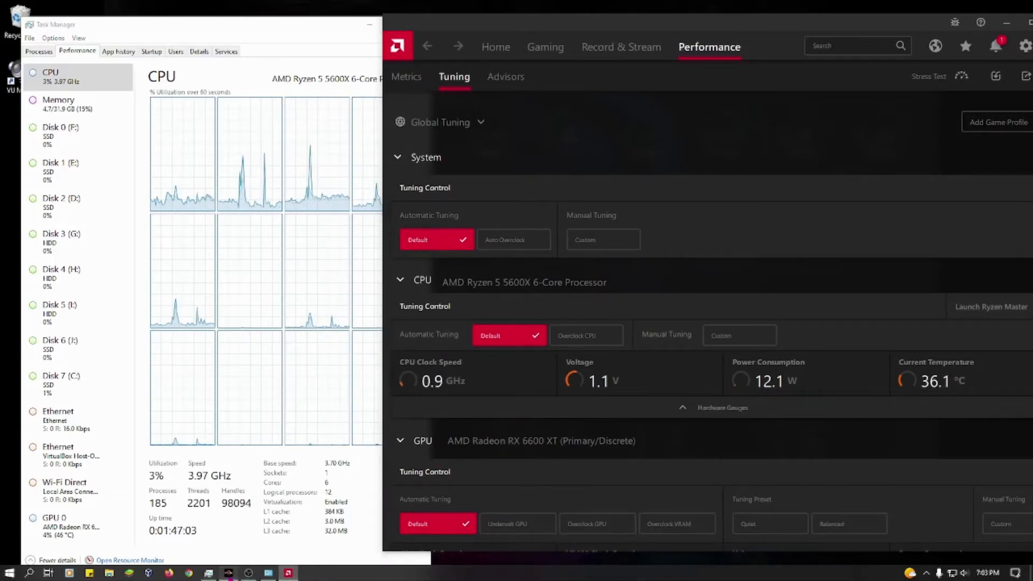
- Bring Ryzen Master to the front and check the active power plan in Power Options against its peak speed gauge
{"action": "left_click", "coordinate": [230, 576]}
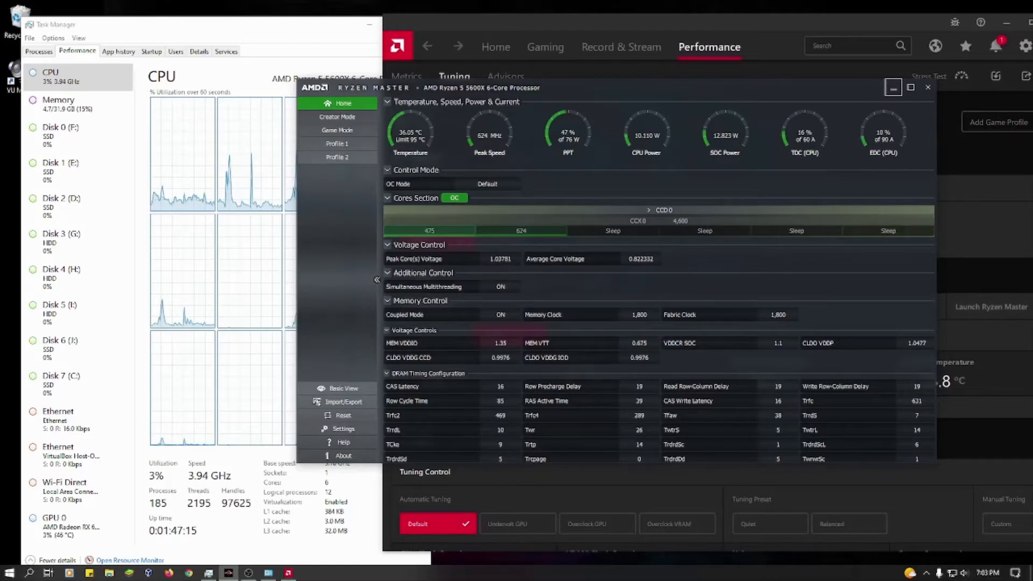
{"action": "left_click_drag", "start_coordinate": [0, 99], "coordinate": [415, 76]}
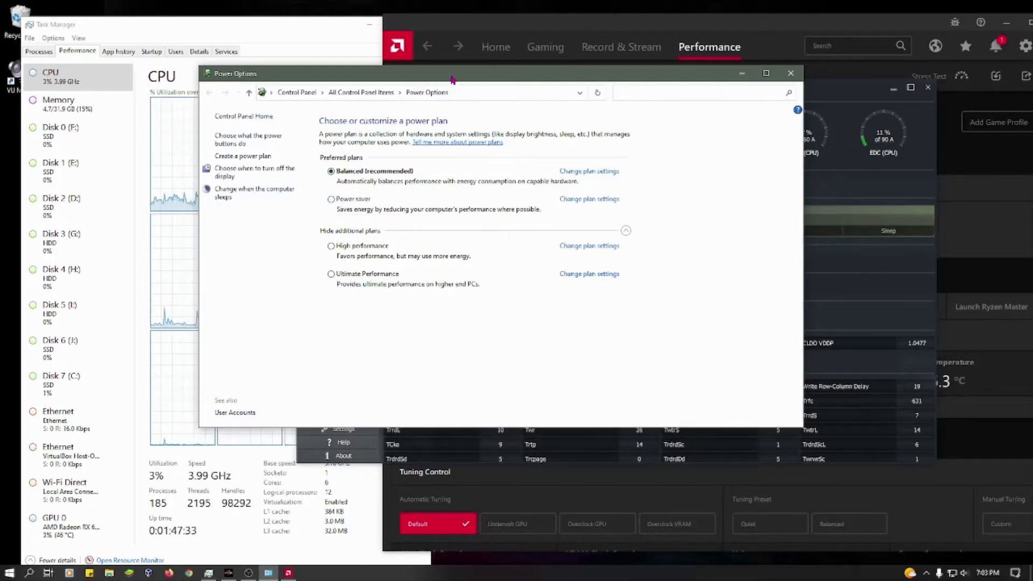
{"action": "left_click_drag", "start_coordinate": [452, 79], "coordinate": [0, 117]}
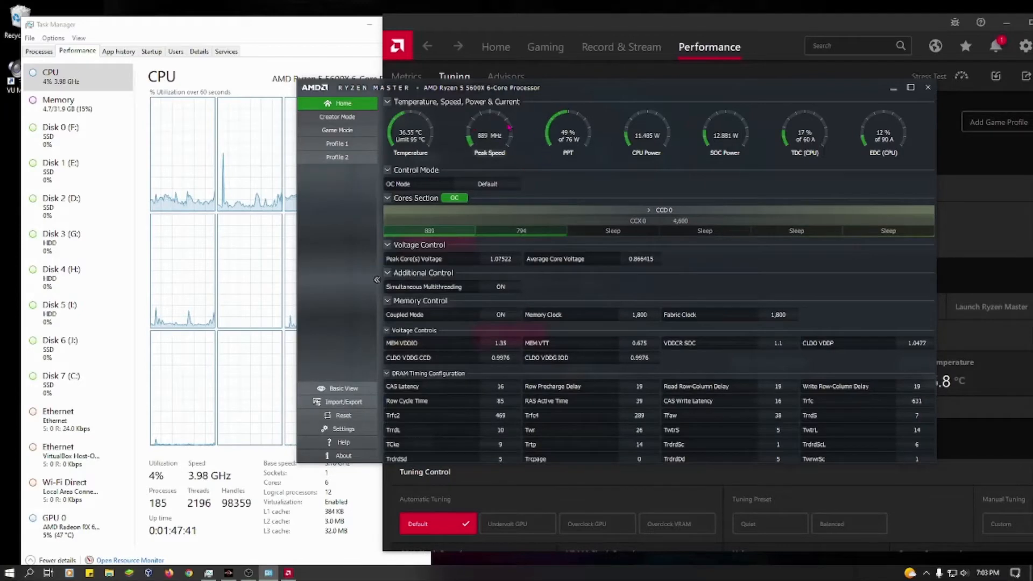
{"action": "left_click", "coordinate": [572, 474]}
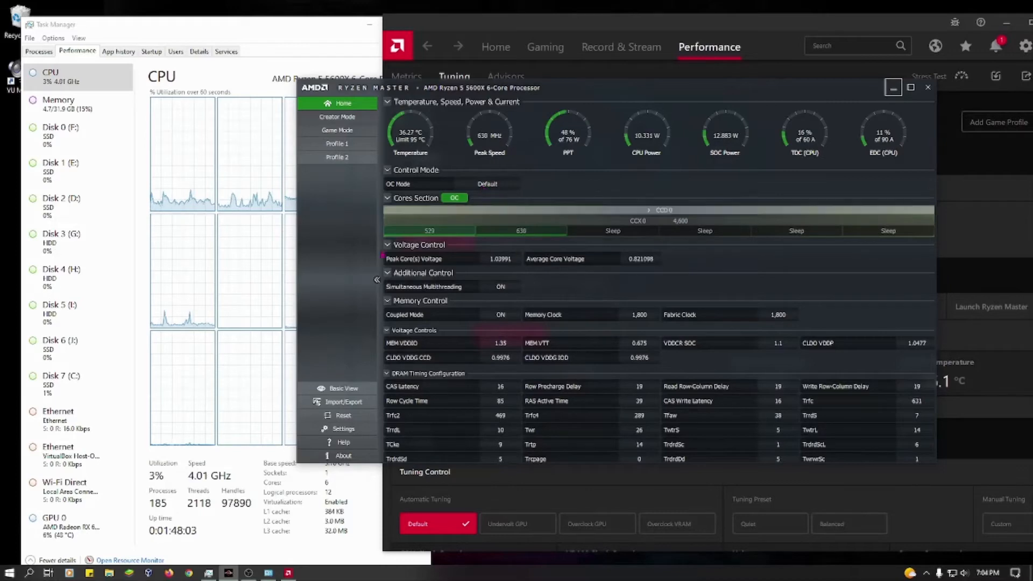
- Switch Ryzen Master to its basic view and review the CPU and GPU gauges on AMD Software's tuning page
{"action": "left_click", "coordinate": [331, 388]}
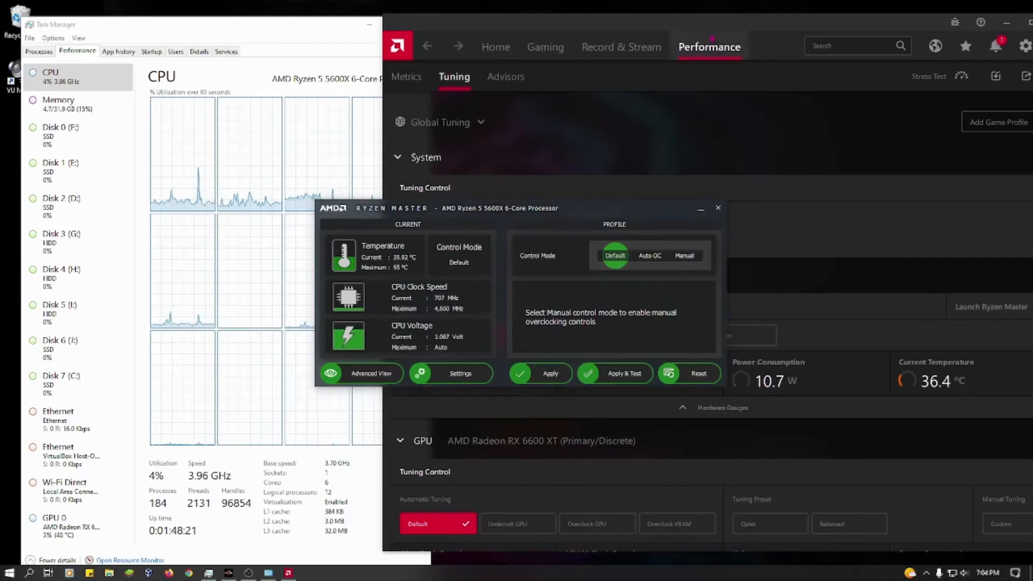
{"action": "left_click", "coordinate": [785, 87]}
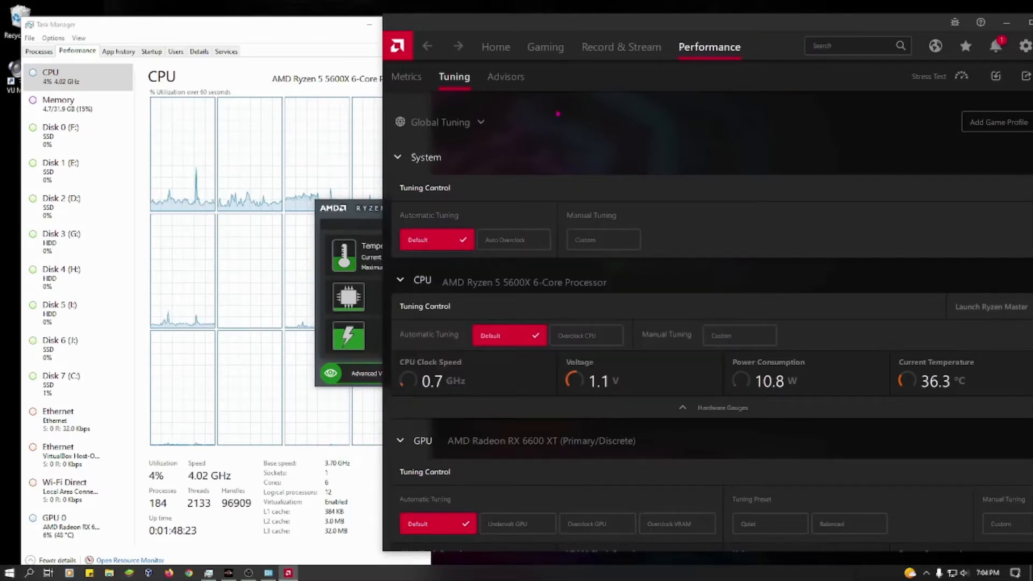
{"action": "scroll", "coordinate": [488, 316], "scroll_direction": "down", "scroll_amount": 3}
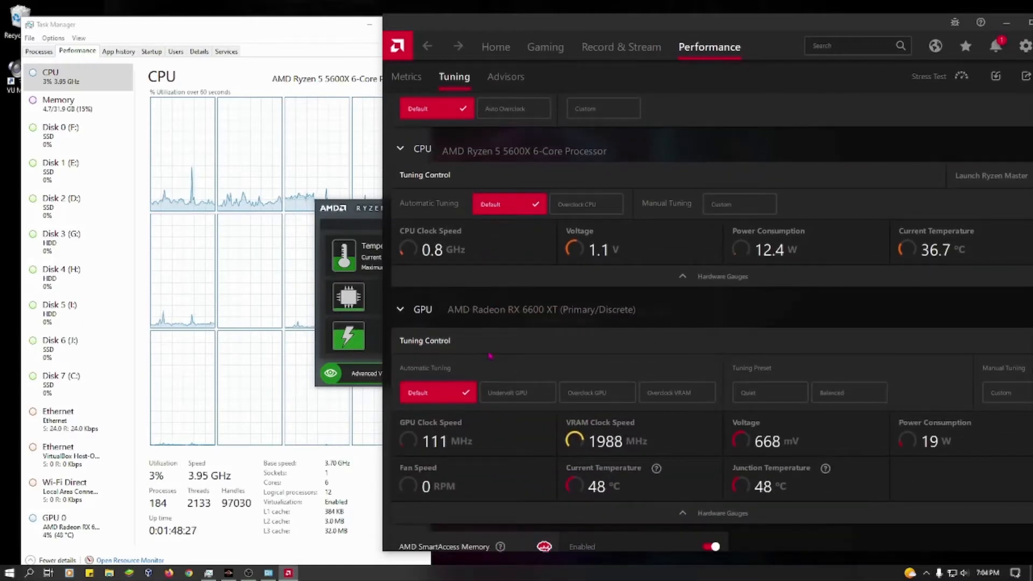
{"action": "scroll", "coordinate": [490, 355], "scroll_direction": "up", "scroll_amount": 3}
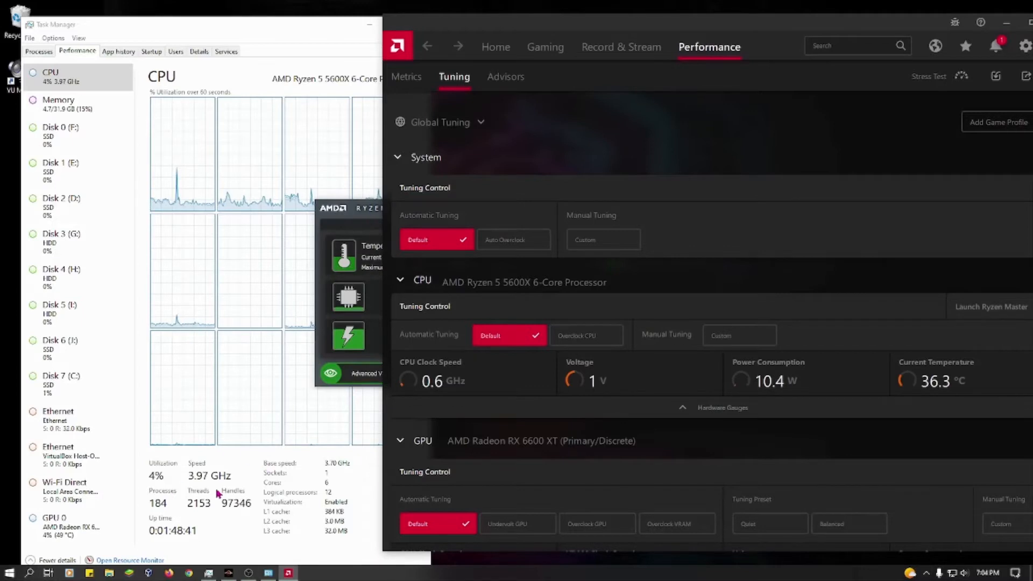
- Bring Task Manager back to the front, review the selected power plan and close Power Options
{"action": "left_click", "coordinate": [240, 537]}
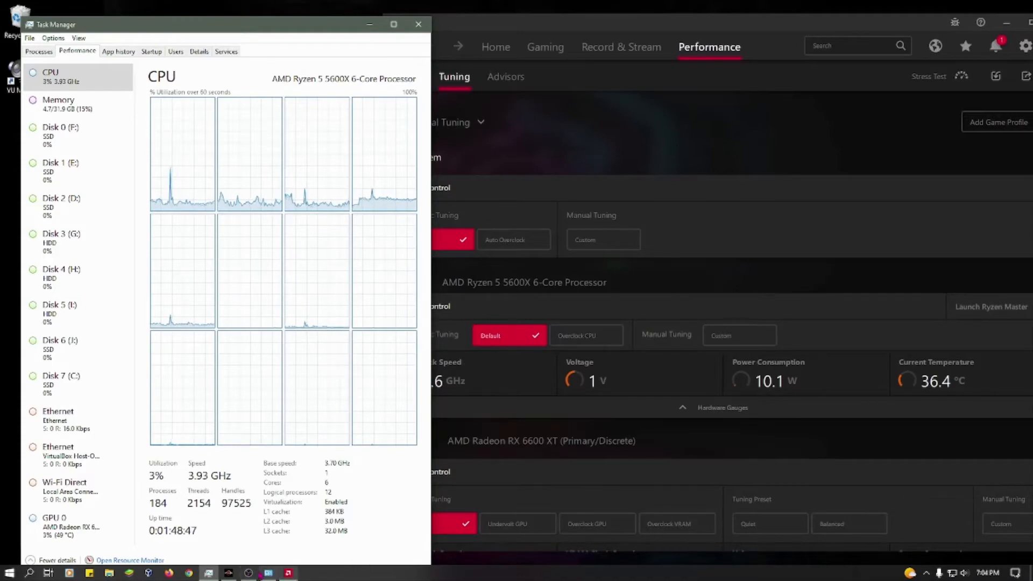
{"action": "left_click", "coordinate": [208, 573]}
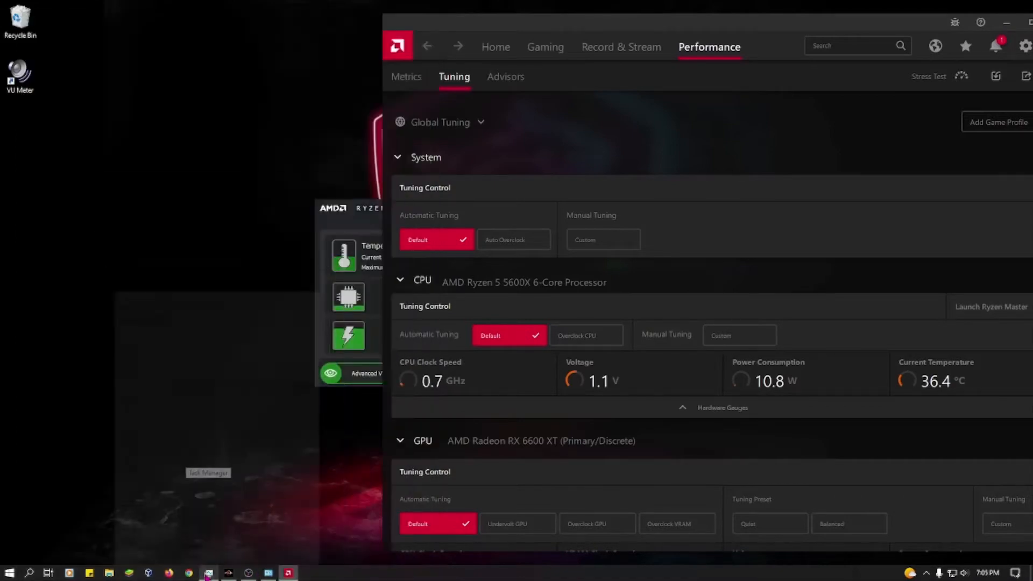
{"action": "left_click", "coordinate": [208, 573]}
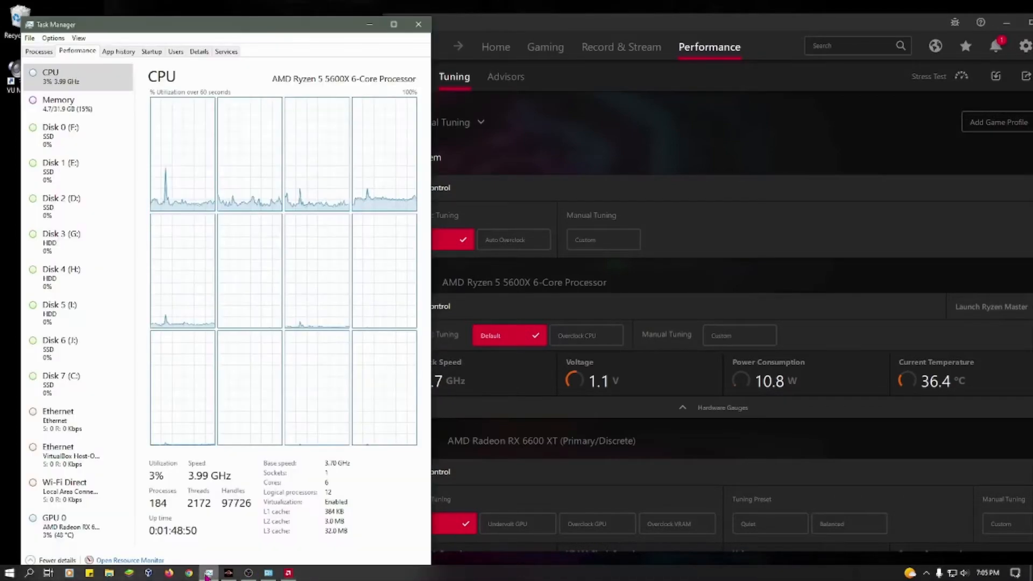
{"action": "left_click", "coordinate": [268, 573]}
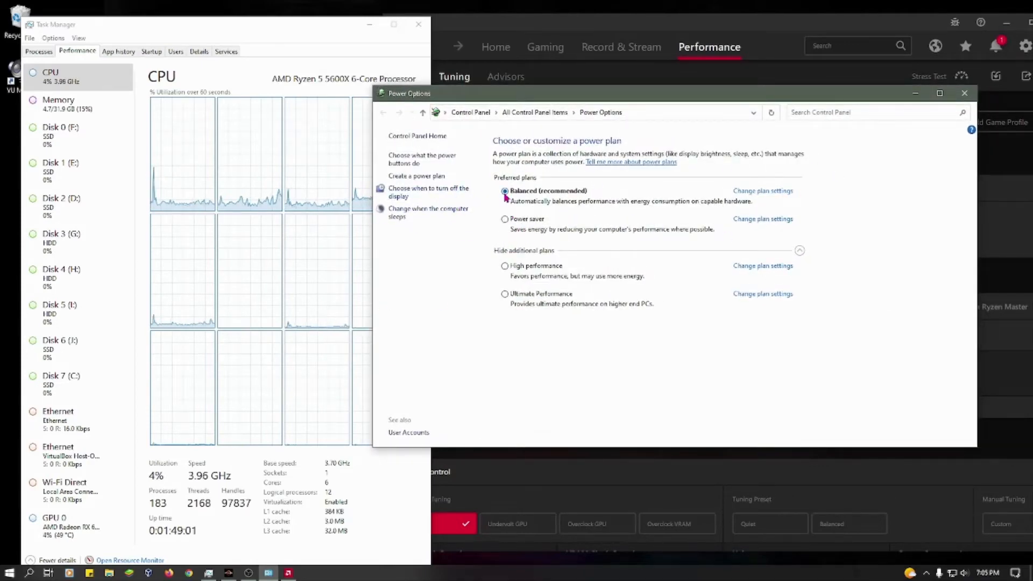
{"action": "left_click", "coordinate": [965, 93]}
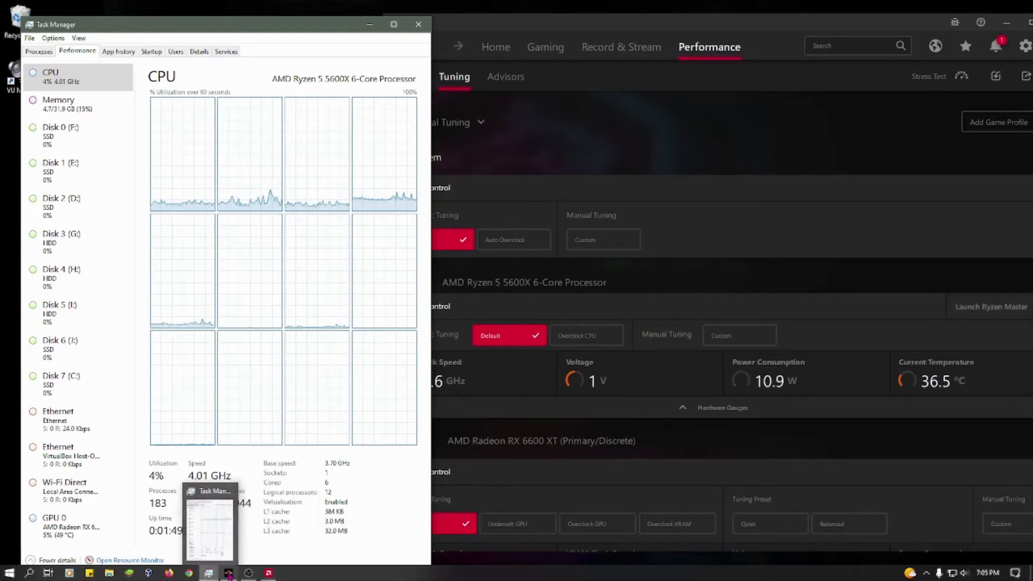
{"action": "mouse_move", "coordinate": [230, 575]}
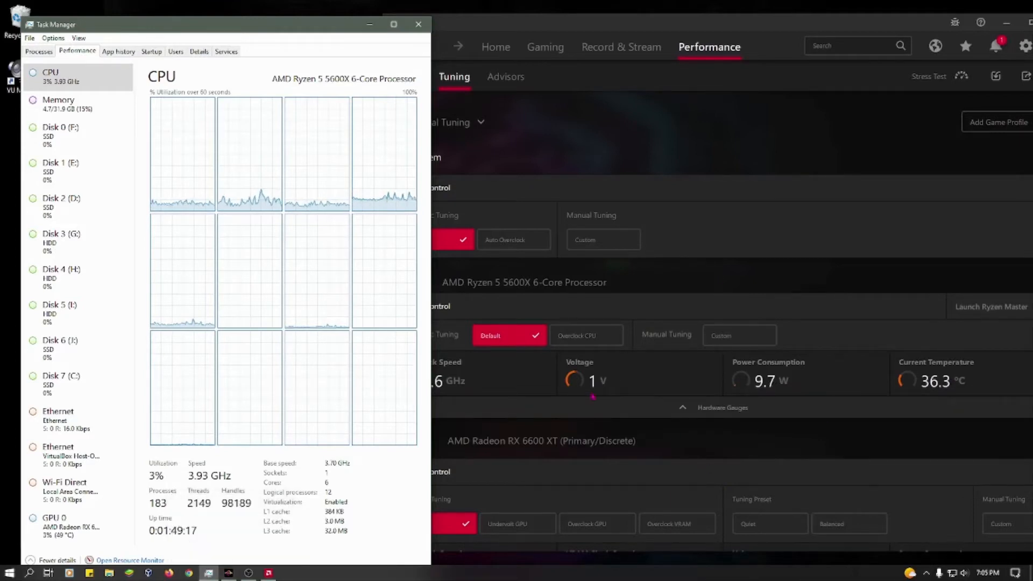
- Bring AMD Software and Ryzen Master to the front and reposition Ryzen Master to compare their CPU readings with Task Manager
{"action": "left_click", "coordinate": [757, 30]}
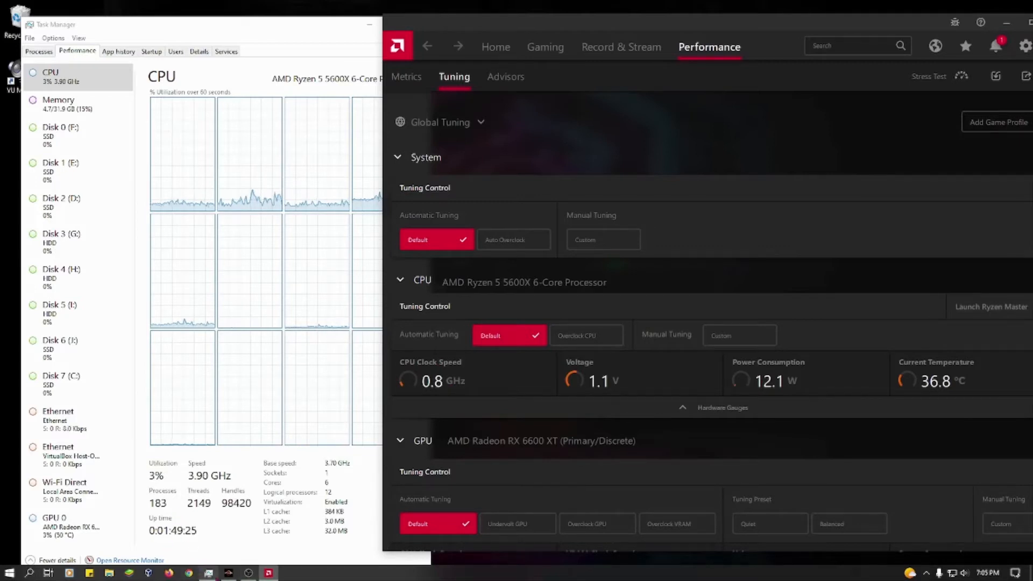
{"action": "left_click", "coordinate": [229, 574]}
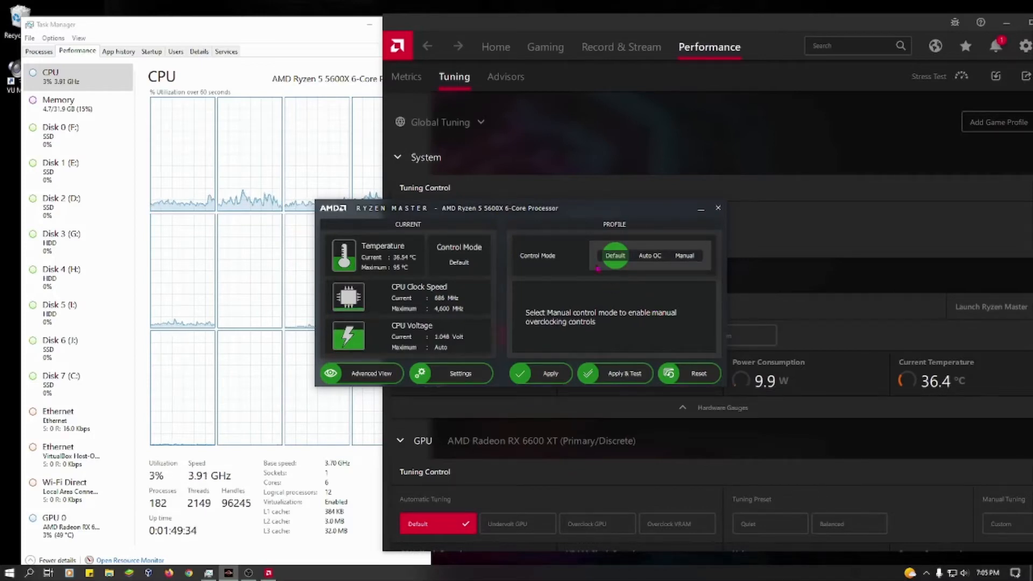
{"action": "left_click_drag", "start_coordinate": [442, 306], "coordinate": [528, 503]}
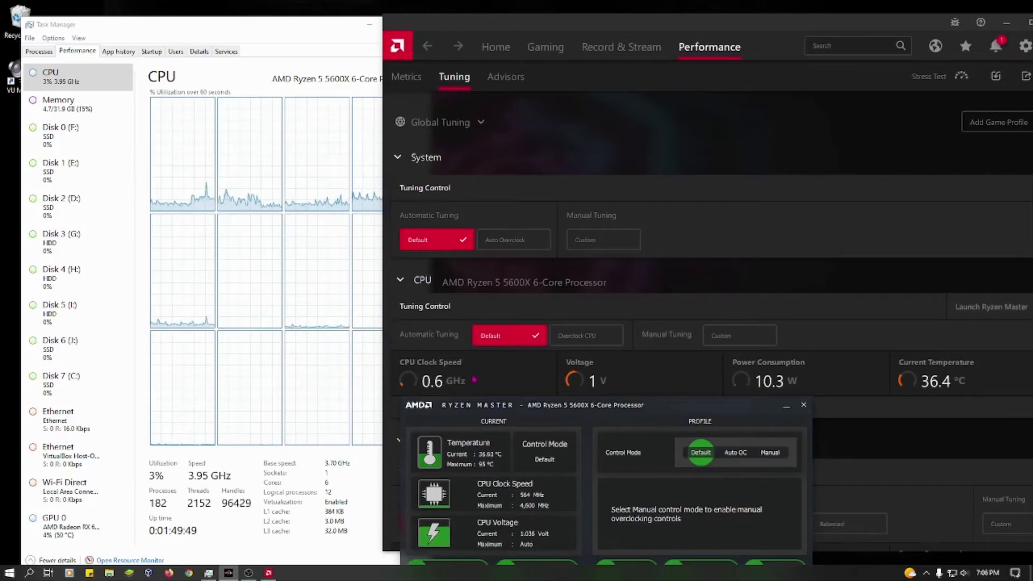
{"action": "left_click_drag", "start_coordinate": [604, 409], "coordinate": [617, 330]}
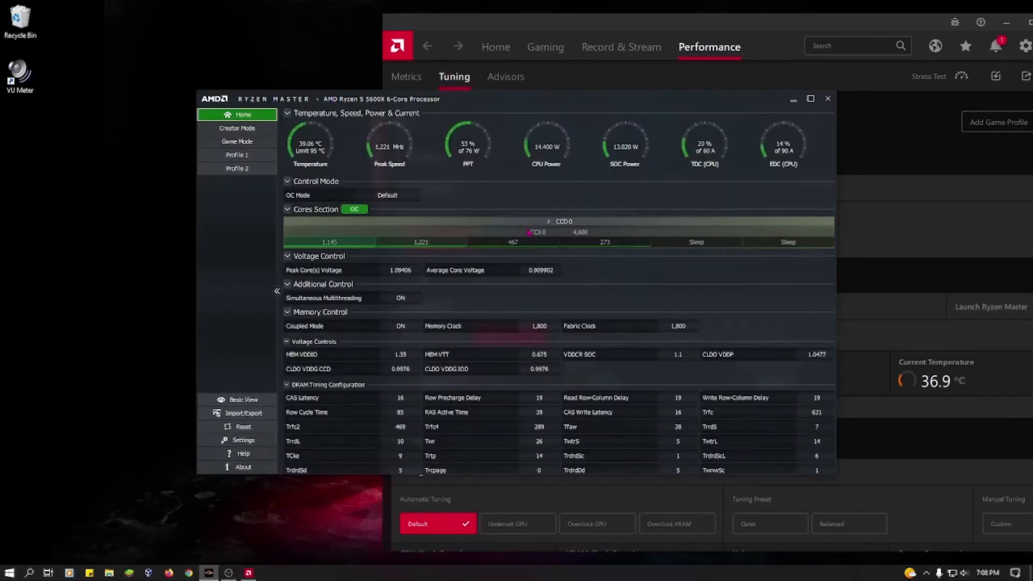
- Bring AMD Software back over Ryzen Master, move its window fully into view to check the CPU gauges, and close it
{"action": "left_click", "coordinate": [733, 31]}
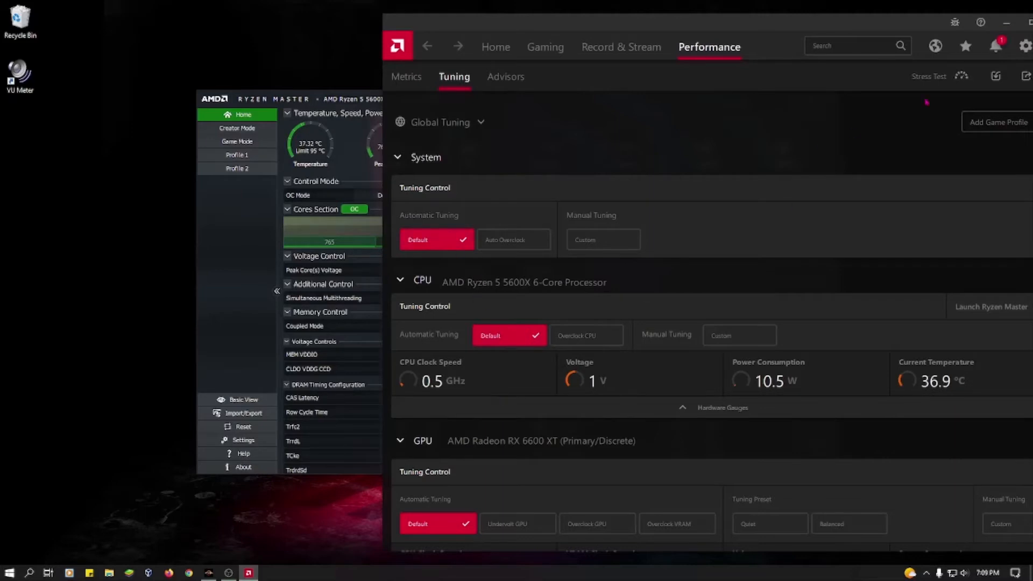
{"action": "left_click_drag", "start_coordinate": [692, 26], "coordinate": [613, 23]}
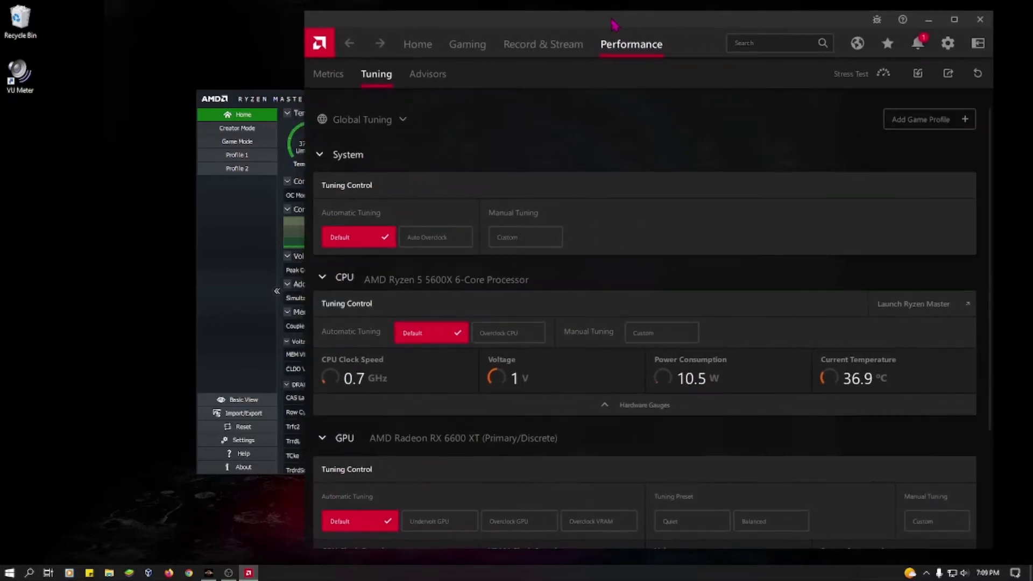
{"action": "left_click", "coordinate": [980, 20]}
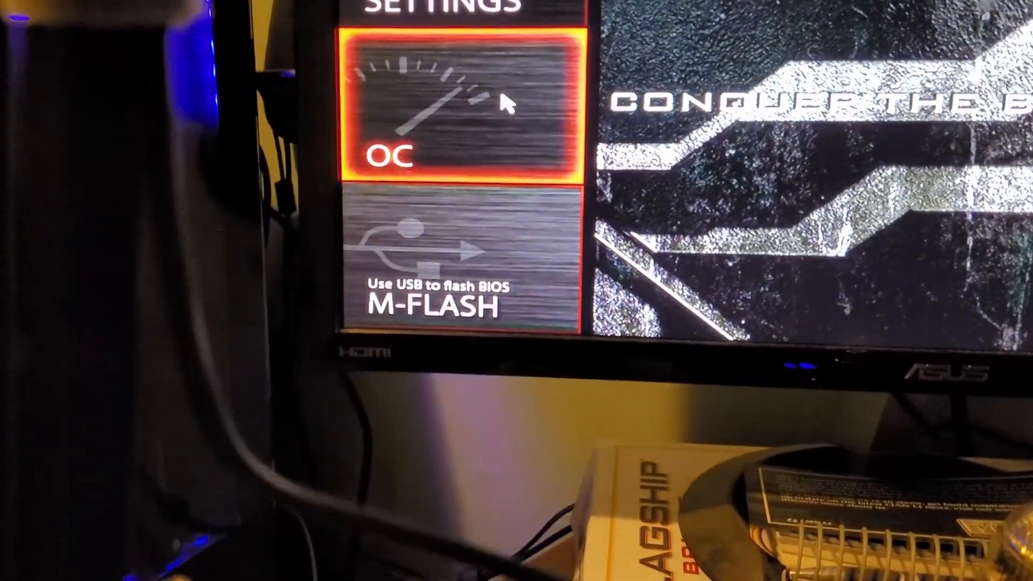
- Enter the BIOS overclocking section and open the Precision Boost Overdrive options under Advanced CPU Configuration, AMD Overclocking
{"action": "left_click", "coordinate": [452, 158]}
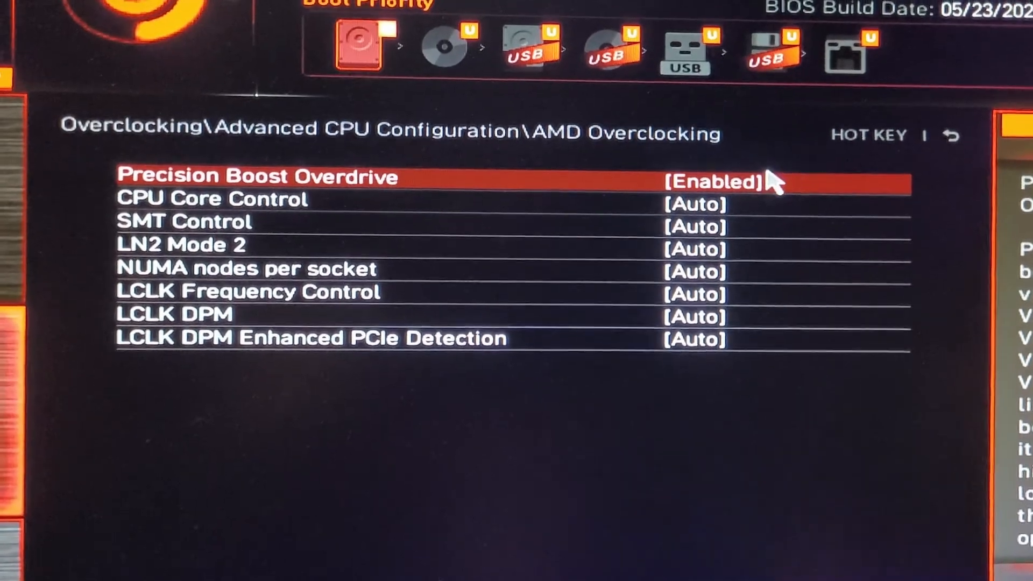
{"action": "left_click", "coordinate": [715, 182]}
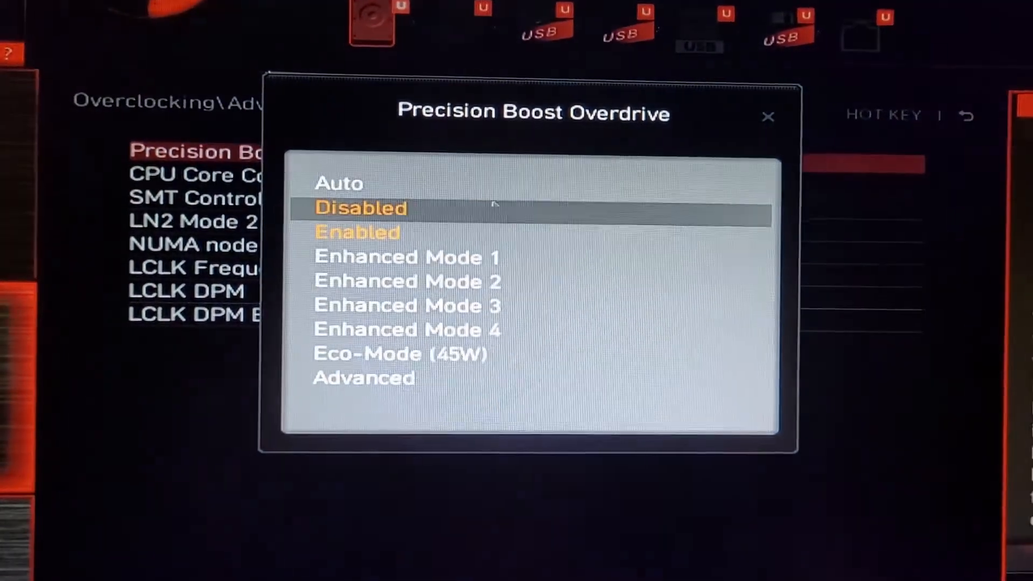
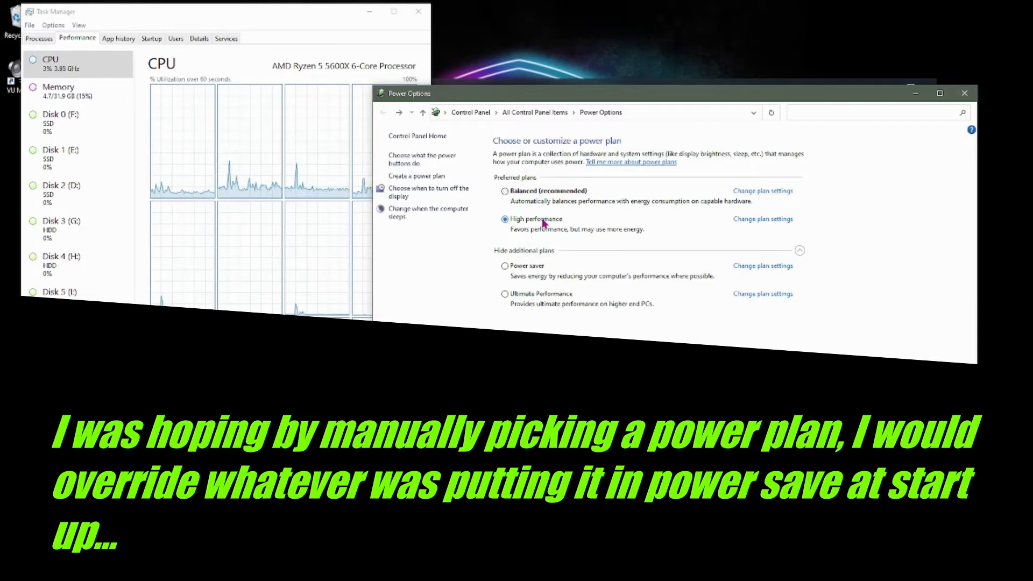
- View the High performance plan's settings, return to the list of power plans and close Power Options
{"action": "left_click", "coordinate": [764, 220]}
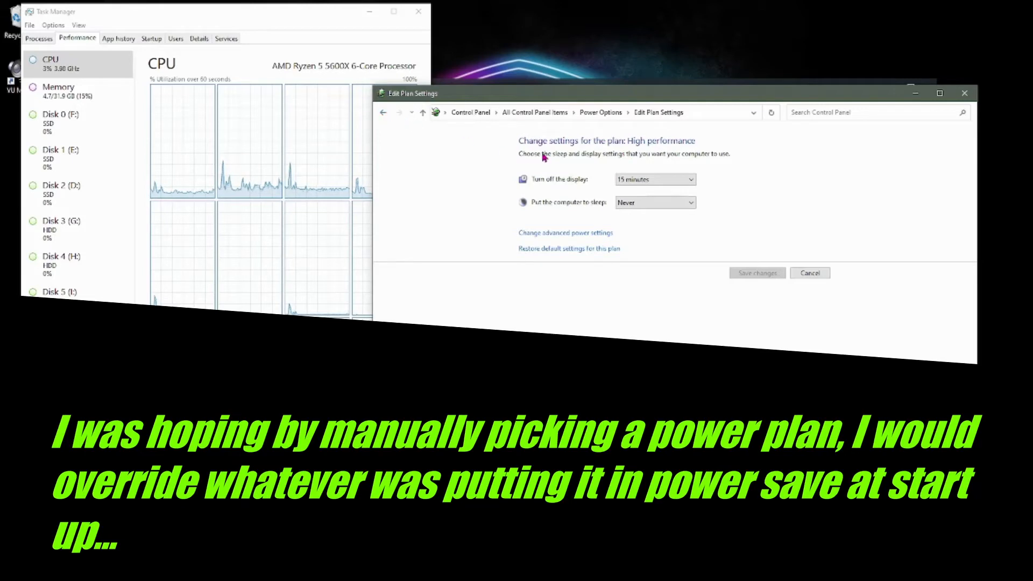
{"action": "left_click", "coordinate": [382, 113]}
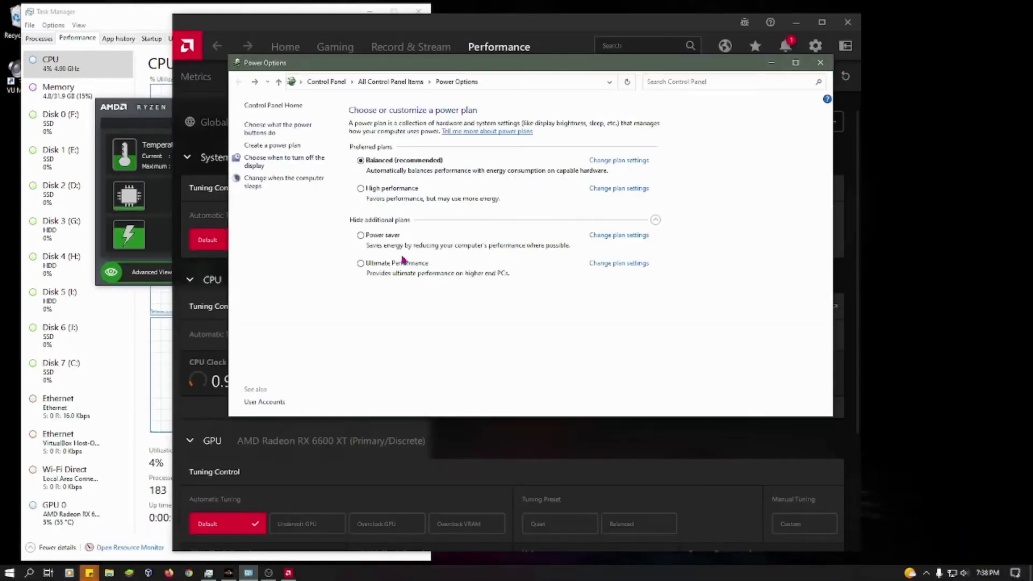
{"action": "left_click", "coordinate": [396, 221]}
{"action": "left_click", "coordinate": [826, 67]}
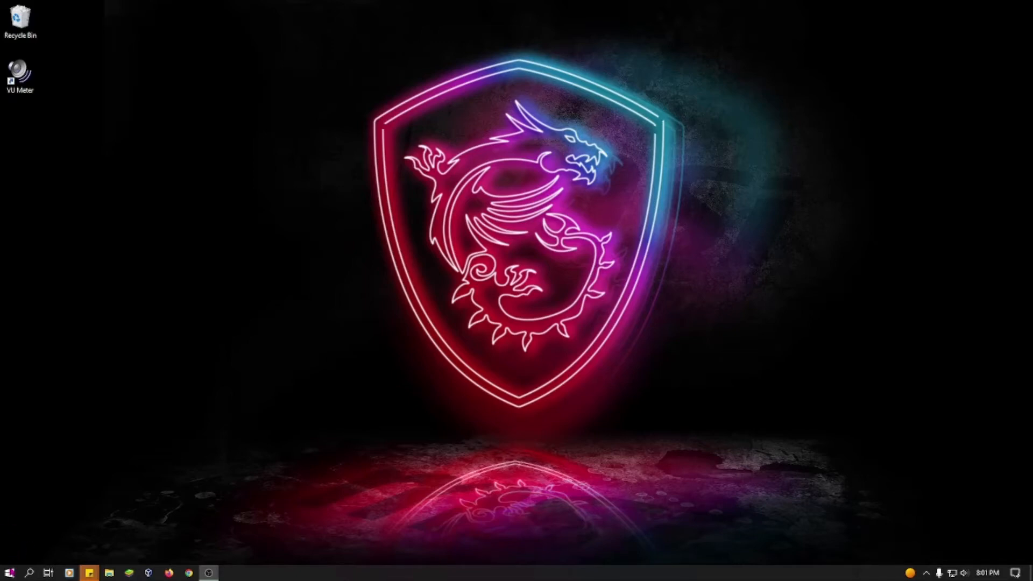
- Open the additional power settings from Power & sleep and switch the active power plan to High performance
{"action": "right_click", "coordinate": [9, 572]}
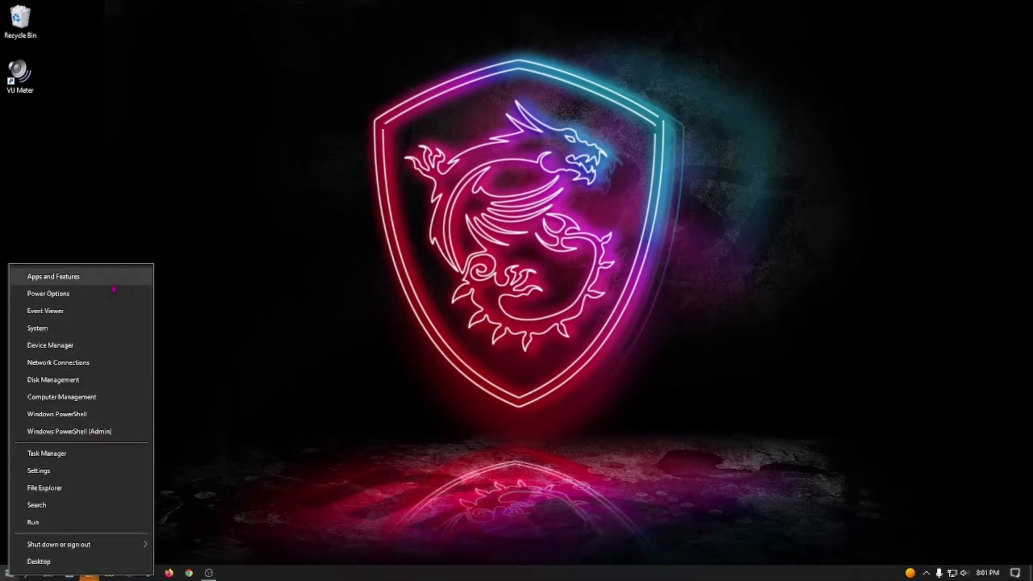
{"action": "left_click", "coordinate": [113, 295]}
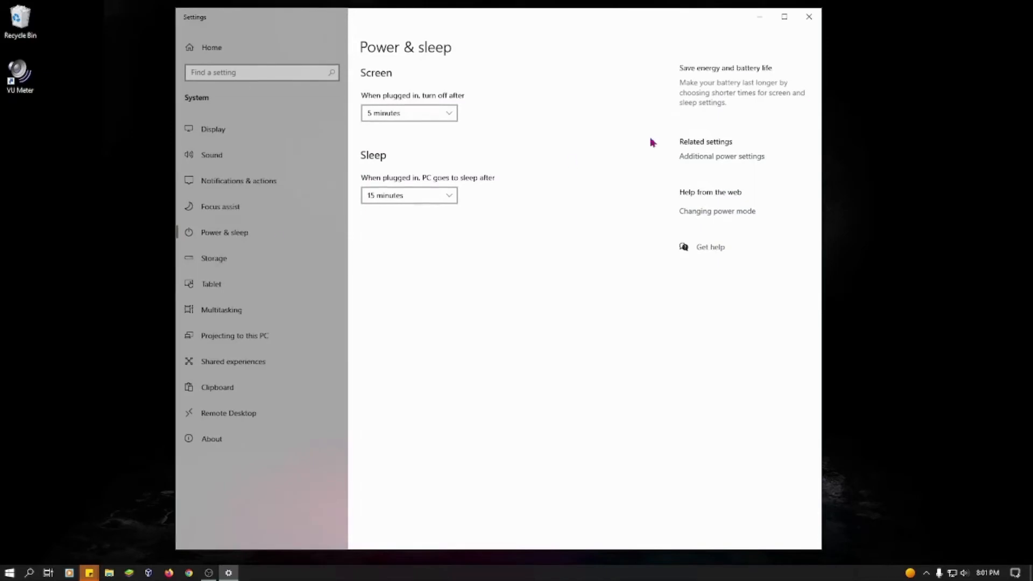
{"action": "left_click", "coordinate": [735, 158]}
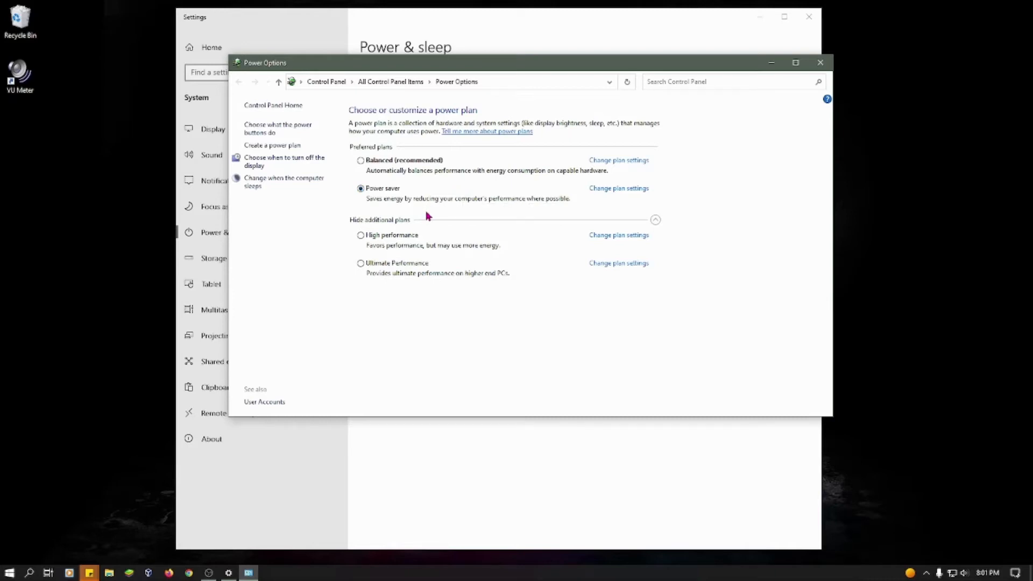
{"action": "left_click", "coordinate": [360, 161]}
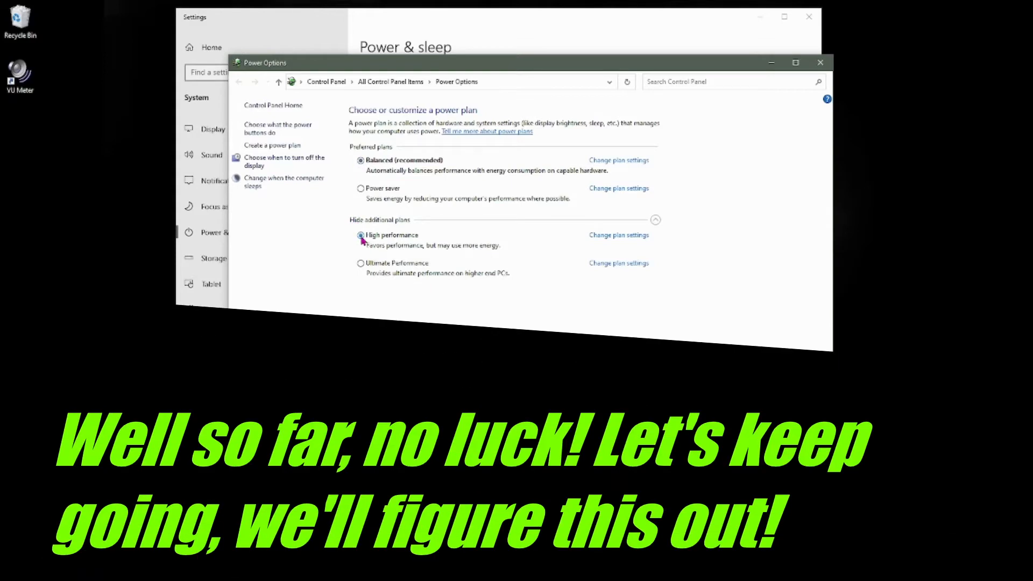
- Check the High performance plan's display and sleep settings, return to the plan list and close Power Options
{"action": "left_click", "coordinate": [605, 236]}
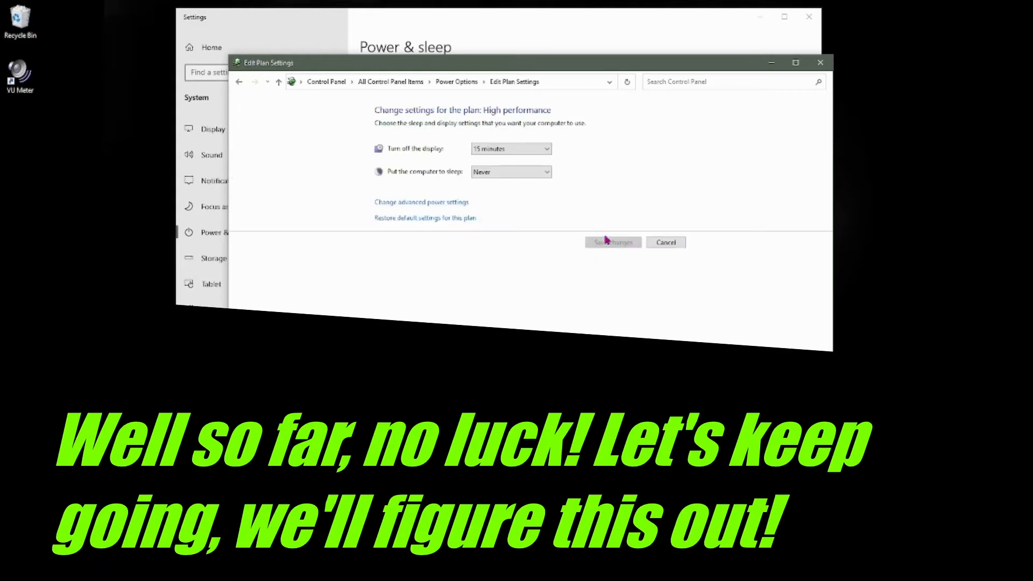
{"action": "left_click", "coordinate": [240, 82]}
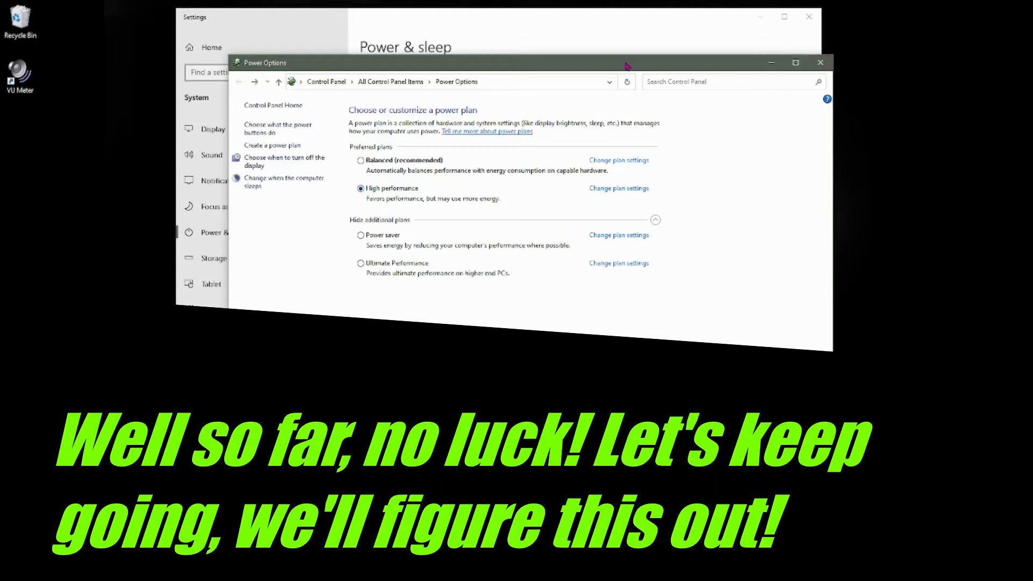
{"action": "left_click", "coordinate": [819, 62]}
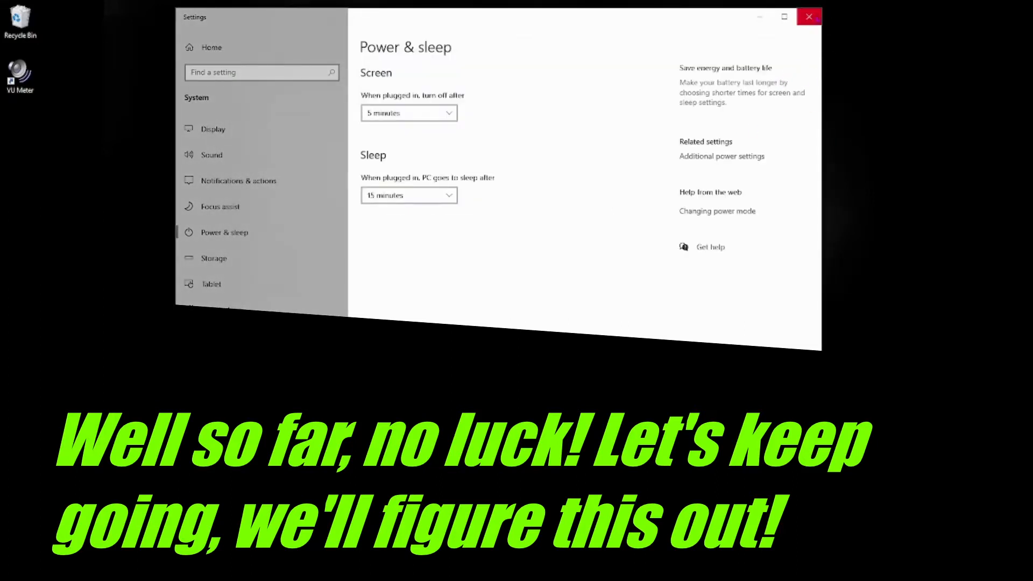
- Reopen Power Options to verify the selected power plan, and close both it and the Settings window
{"action": "left_click", "coordinate": [713, 160]}
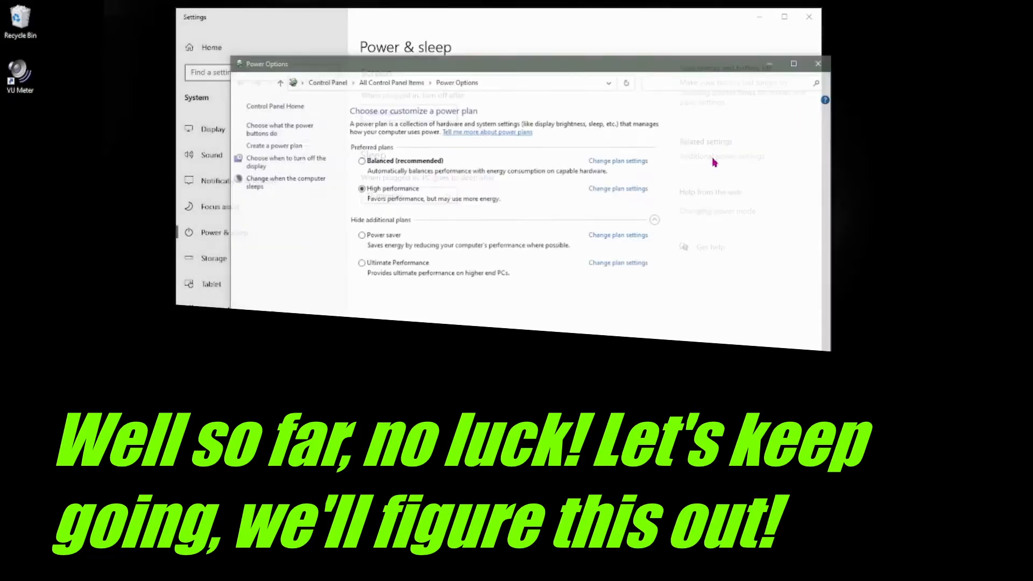
{"action": "left_click", "coordinate": [816, 64]}
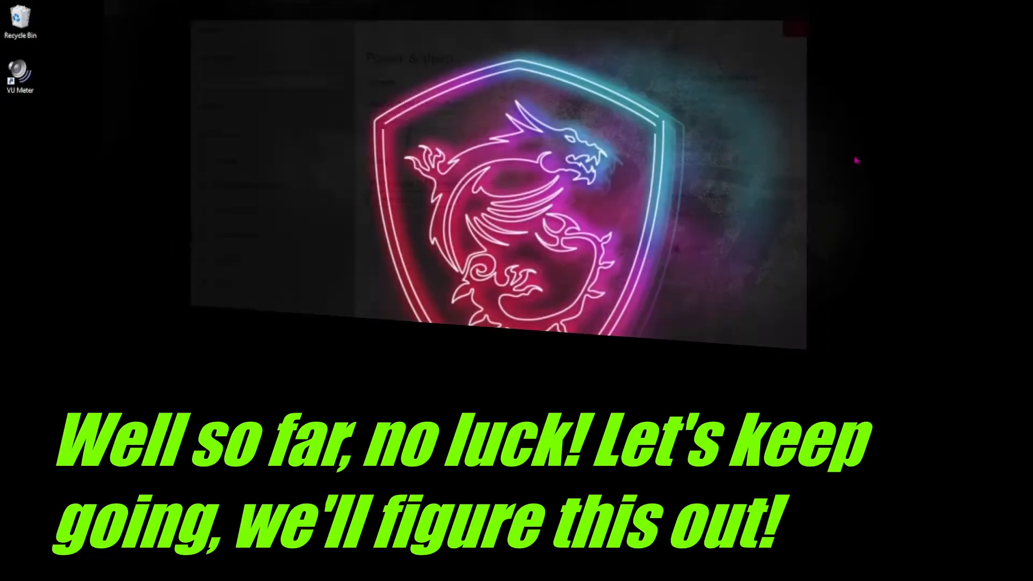
{"action": "left_click", "coordinate": [808, 16]}
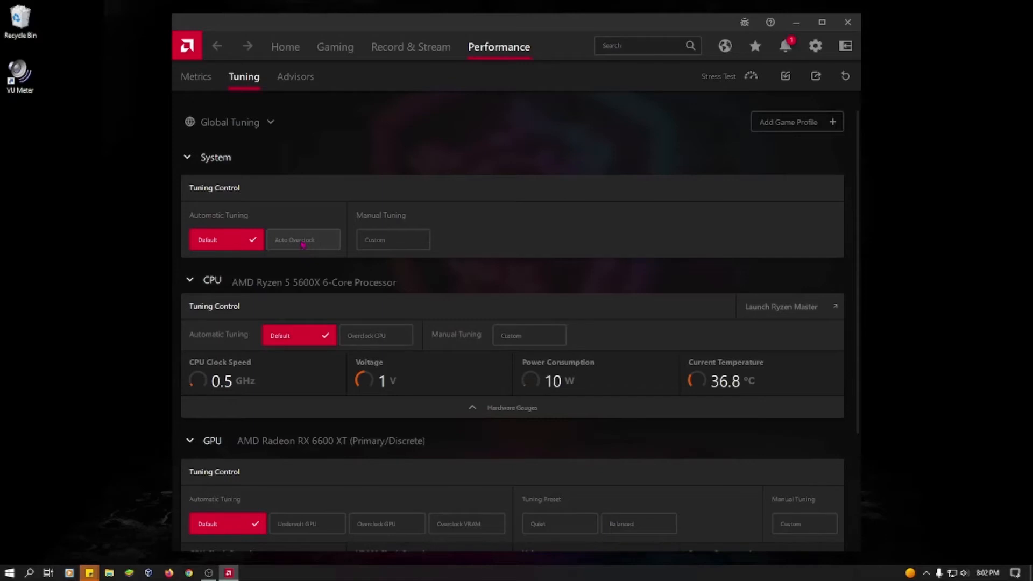
- Choose Auto Overclock for the system in AMD Software and review the CPU and GPU tuning sections
{"action": "left_click", "coordinate": [303, 244]}
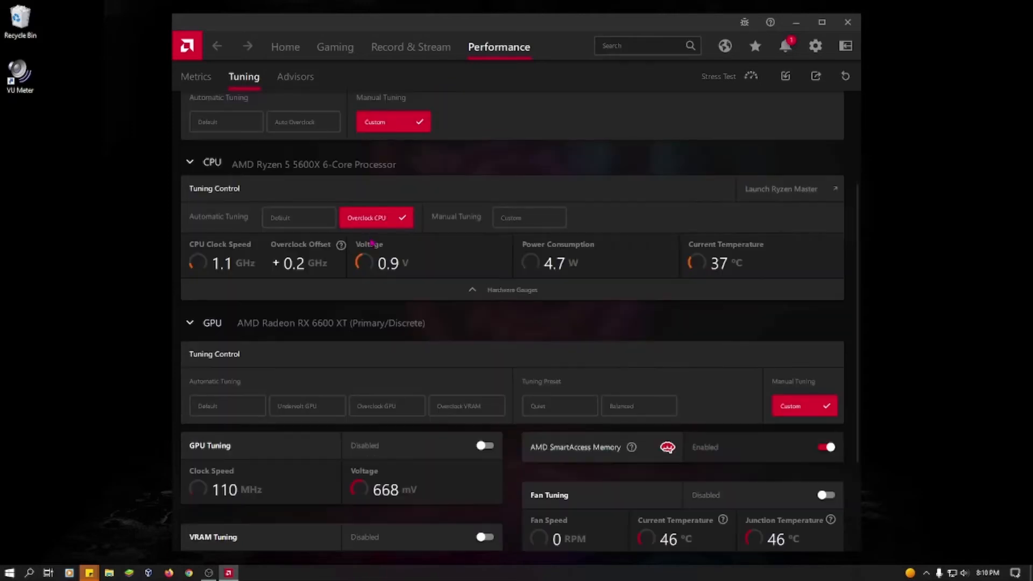
{"action": "scroll", "coordinate": [372, 243], "scroll_direction": "up", "scroll_amount": 3}
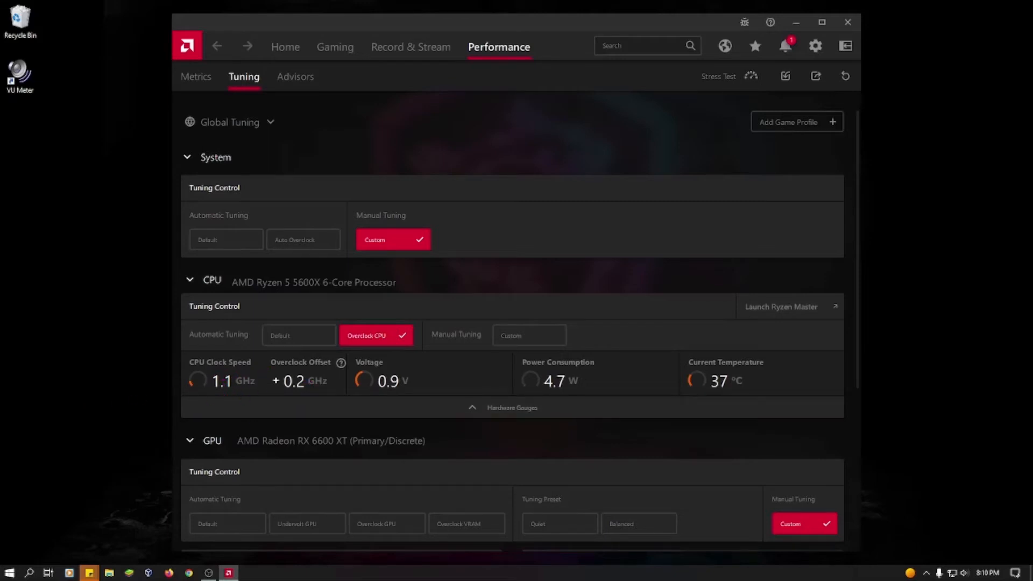
- Open Task Manager and display the CPU performance graphs
{"action": "right_click", "coordinate": [292, 574]}
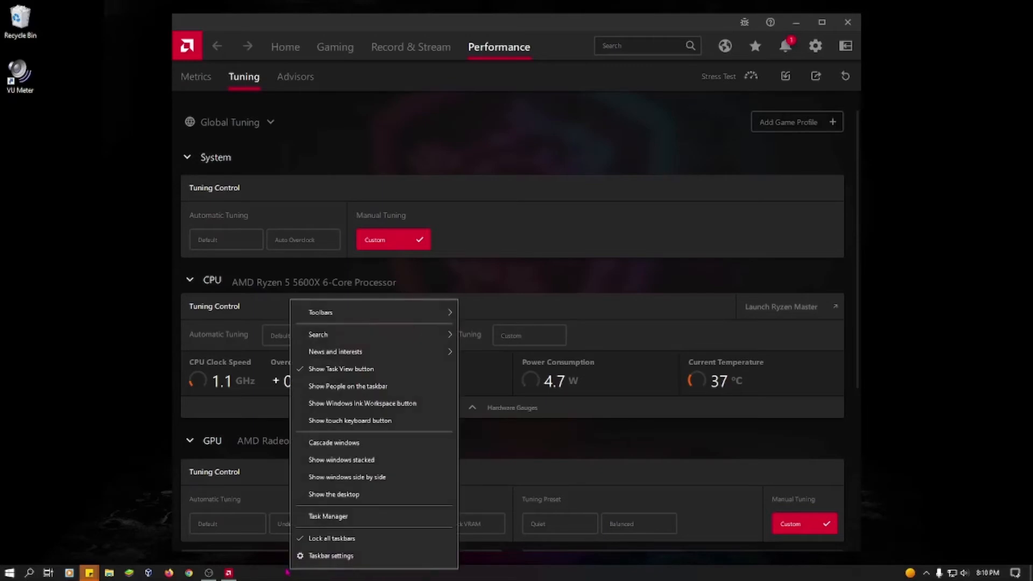
{"action": "left_click", "coordinate": [322, 517]}
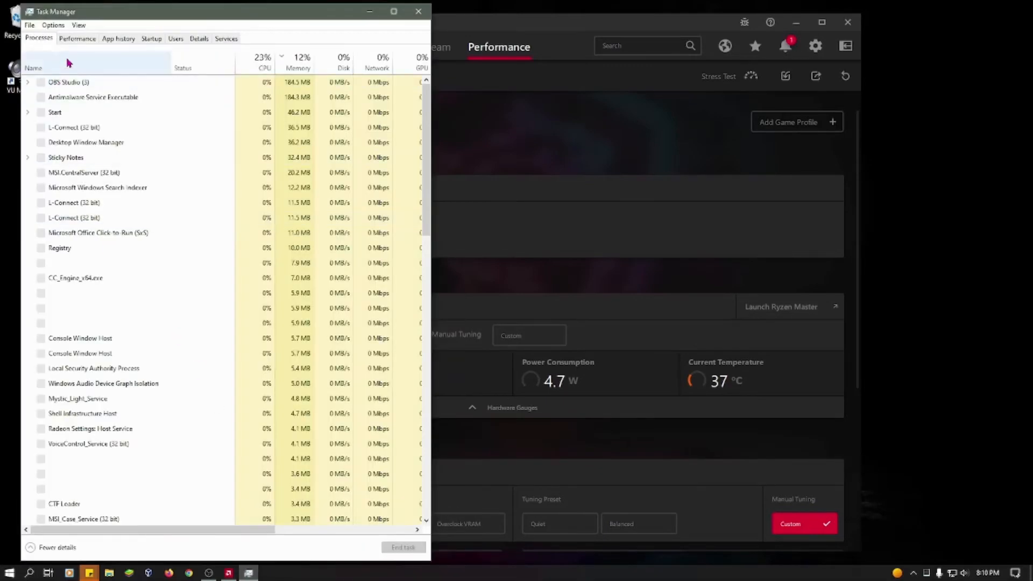
{"action": "left_click", "coordinate": [70, 39]}
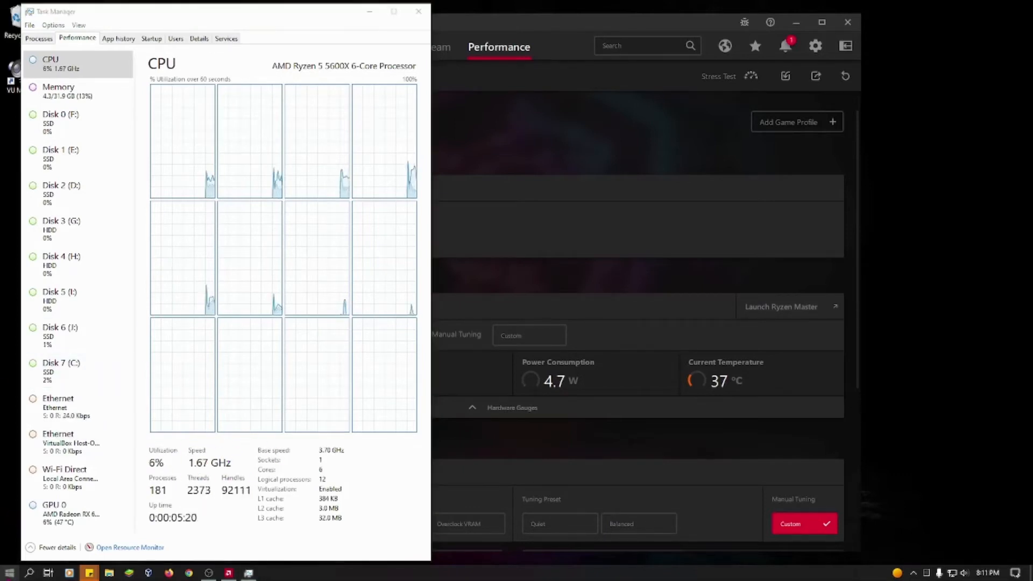
- Activate the High performance power plan through the additional power settings, close Settings, and view that plan's display and sleep settings
{"action": "right_click", "coordinate": [9, 572]}
{"action": "left_click", "coordinate": [94, 294]}
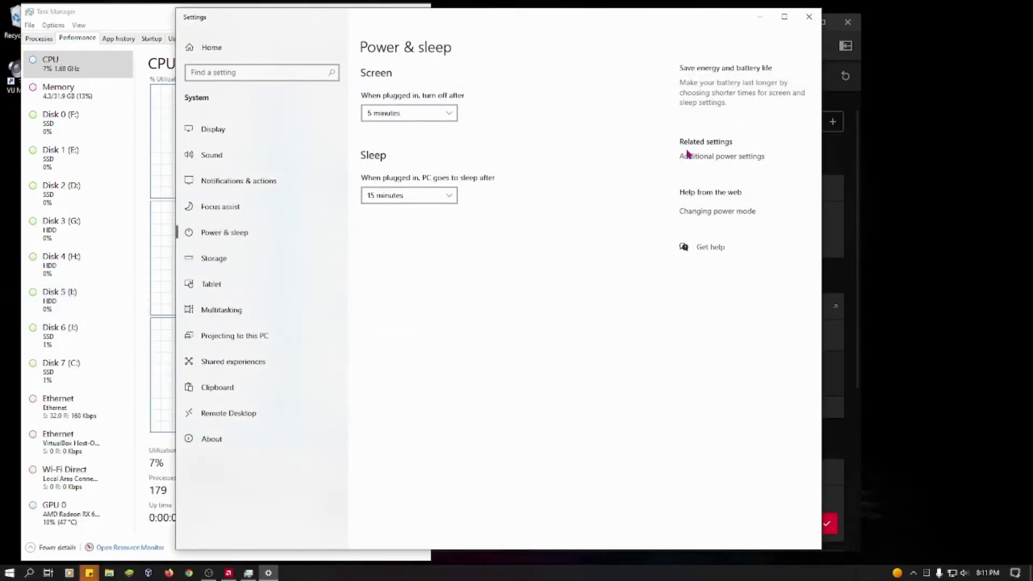
{"action": "left_click", "coordinate": [688, 156]}
{"action": "left_click", "coordinate": [808, 16]}
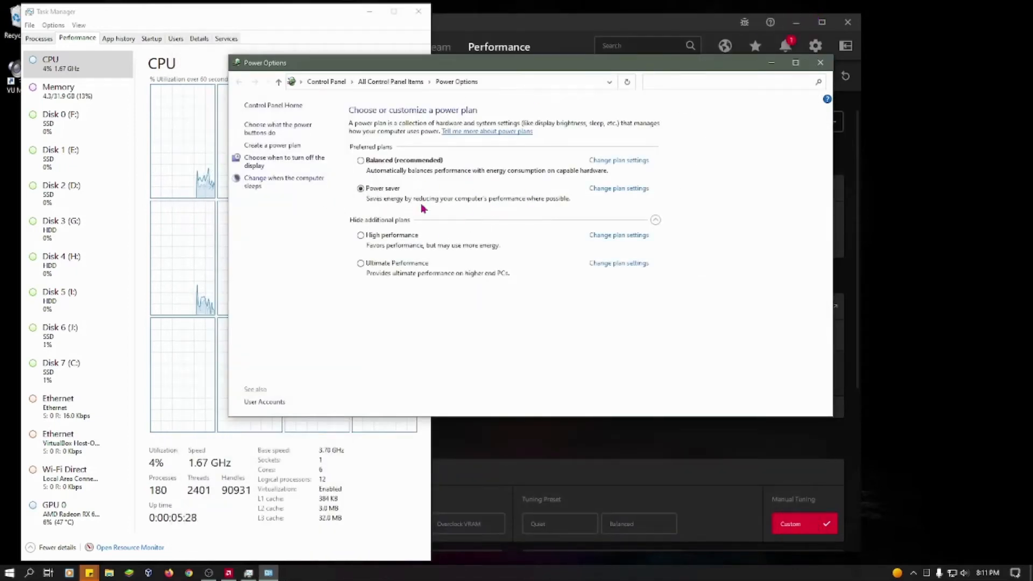
{"action": "left_click", "coordinate": [360, 236]}
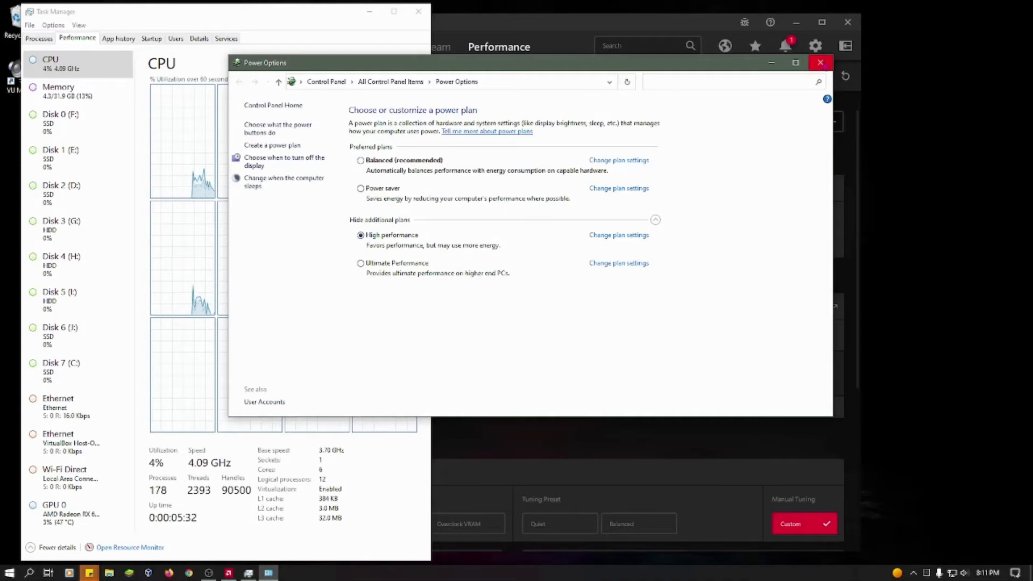
{"action": "left_click", "coordinate": [610, 235]}
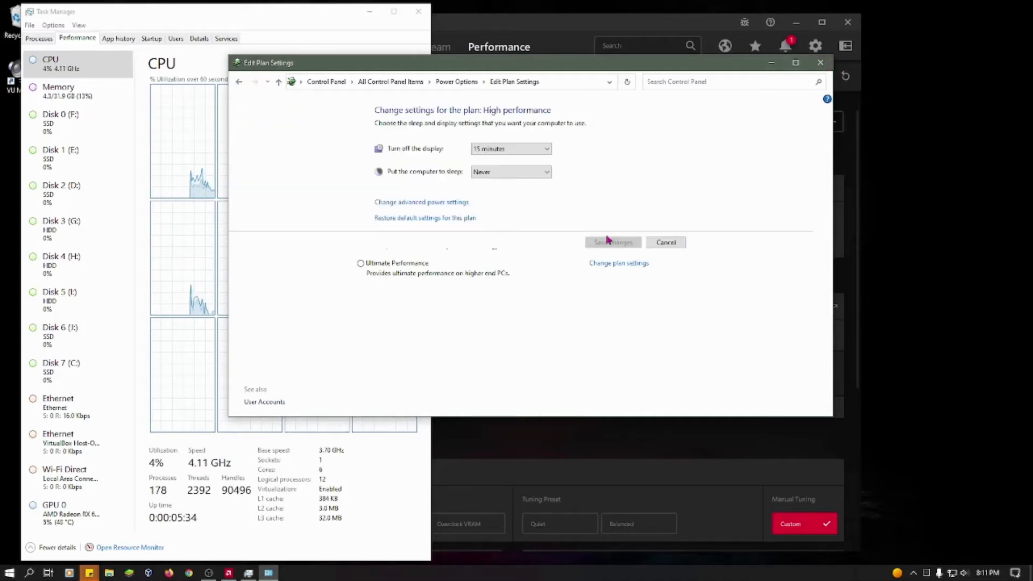
{"action": "left_click", "coordinate": [239, 83]}
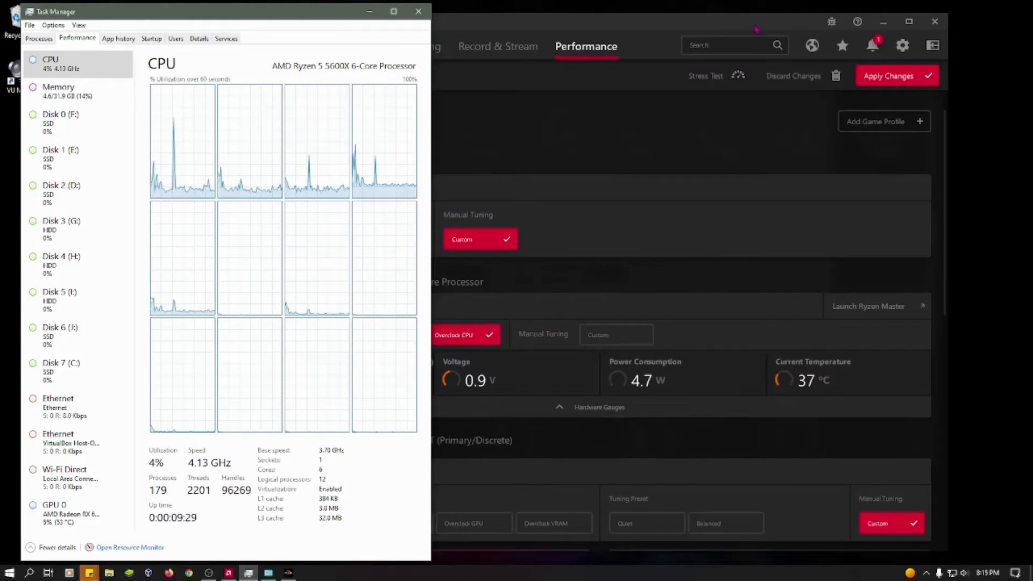
- Bring AMD Software's tuning page in front of Task Manager and examine its CPU and GPU gauges
{"action": "key", "text": "alt+Tab"}
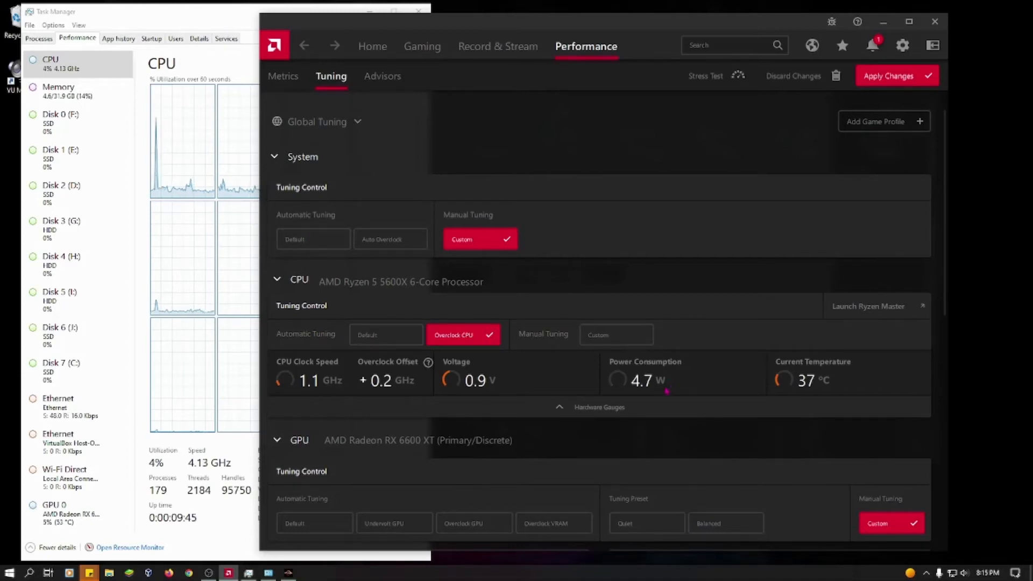
{"action": "scroll", "coordinate": [671, 386], "scroll_direction": "down", "scroll_amount": 1}
{"action": "scroll", "coordinate": [611, 386], "scroll_direction": "down", "scroll_amount": 1}
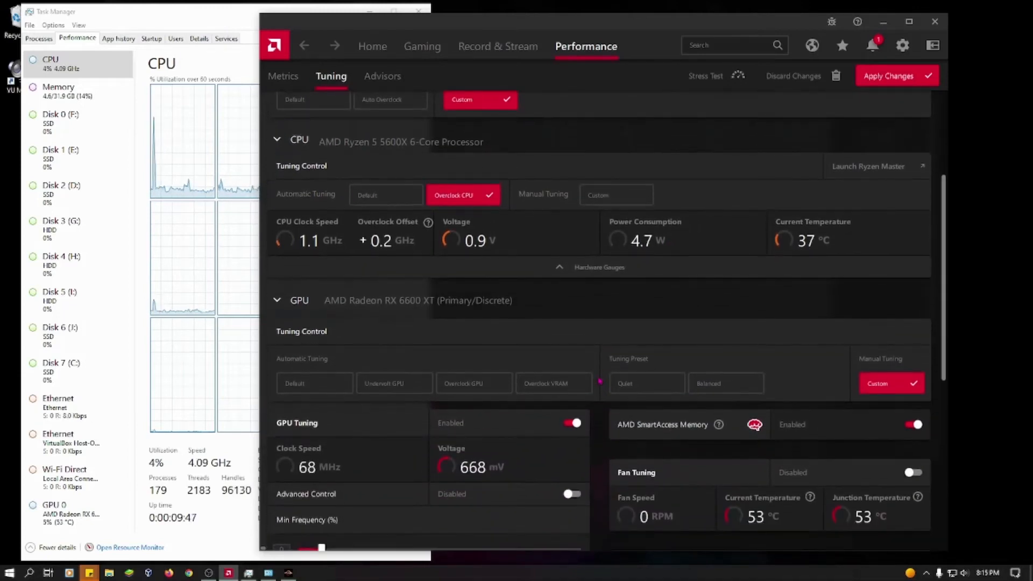
- Review the System and CPU tuning controls in AMD Software, bring up Power Options to check the selected plan, and close it
{"action": "scroll", "coordinate": [602, 385], "scroll_direction": "up", "scroll_amount": 2}
{"action": "scroll", "coordinate": [603, 385], "scroll_direction": "up", "scroll_amount": 1}
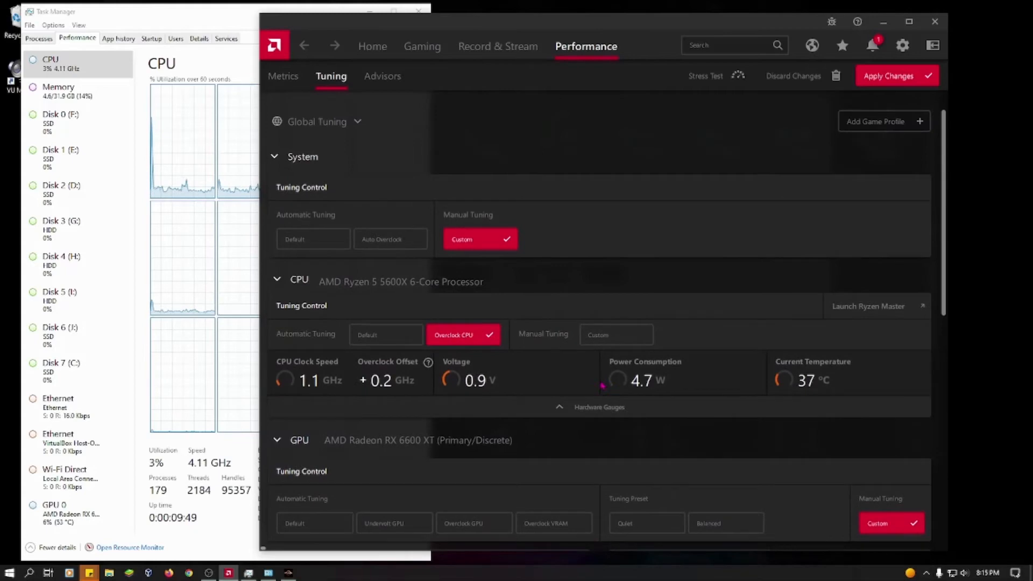
{"action": "left_click", "coordinate": [272, 575]}
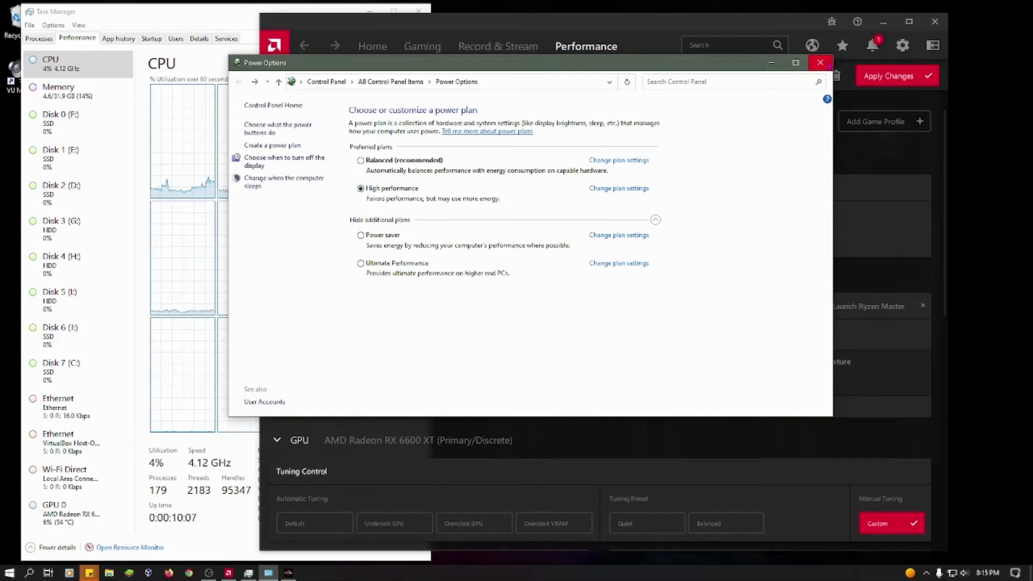
{"action": "left_click", "coordinate": [820, 62]}
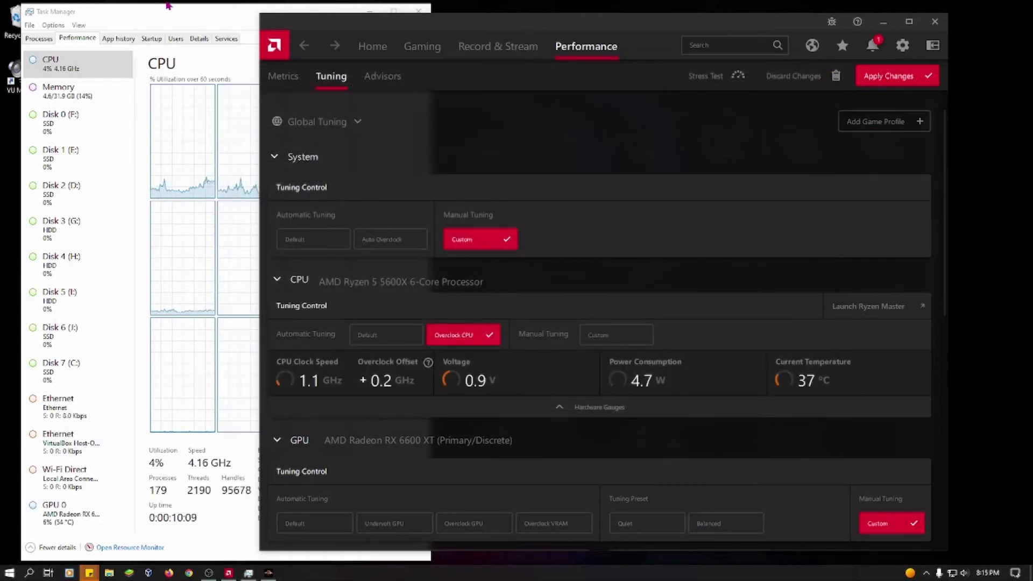
- Launch Cinebench R15, display Ryzen Master over it, and run the multi-core CPU render test
{"action": "key", "text": "super"}
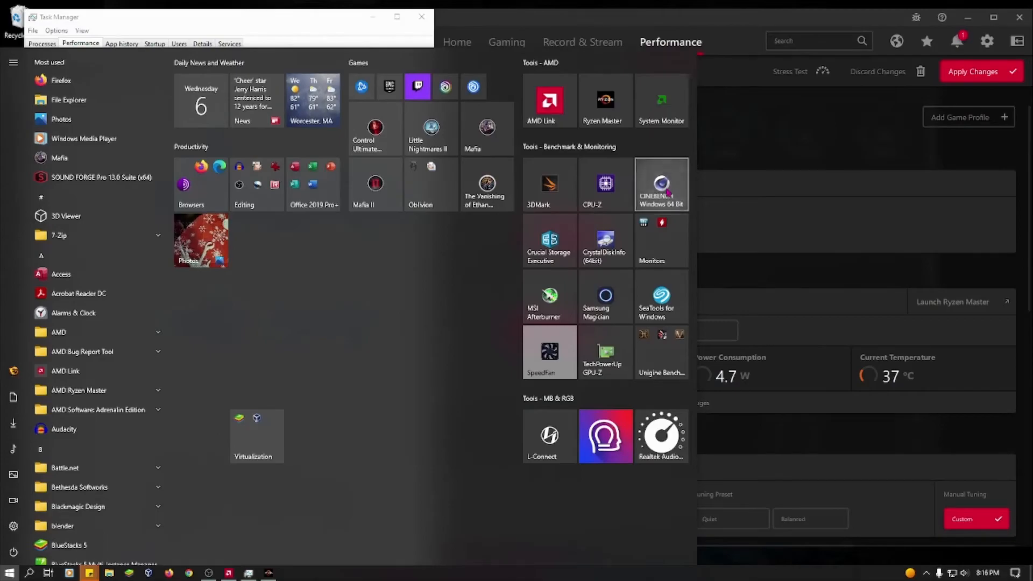
{"action": "key", "text": "super"}
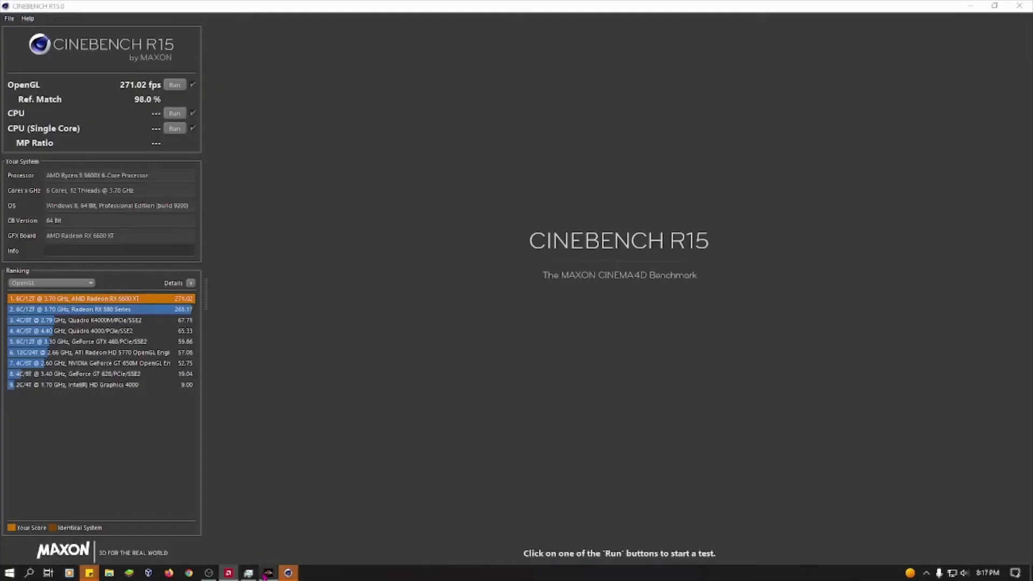
{"action": "left_click", "coordinate": [267, 573]}
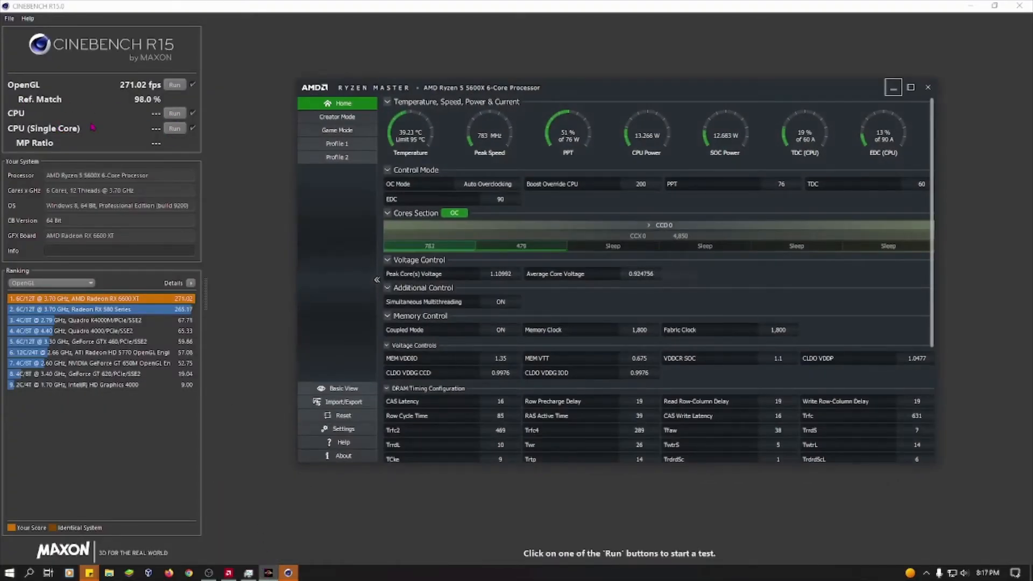
{"action": "left_click", "coordinate": [174, 113]}
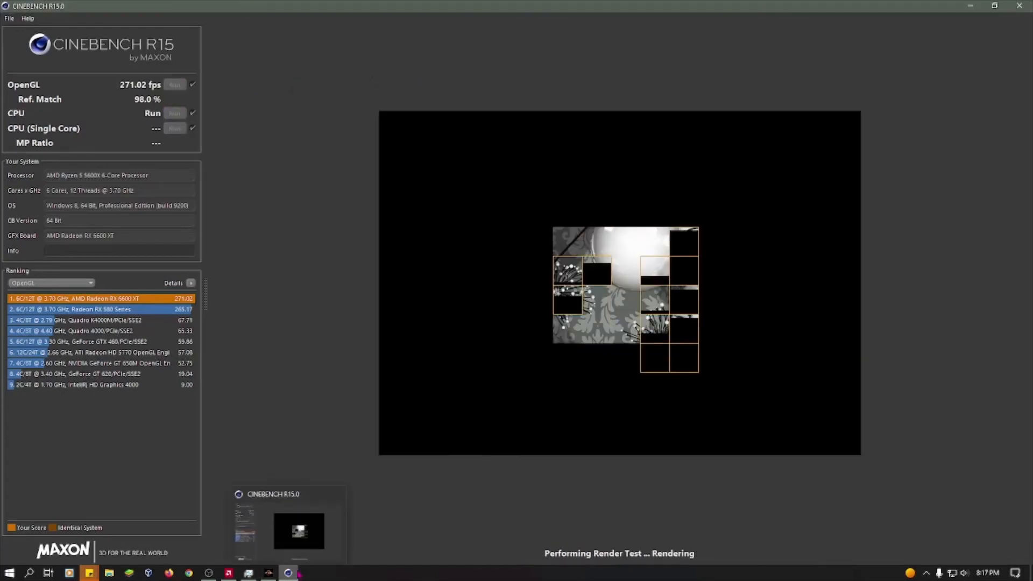
- Examine Ryzen Master's gauges during the Cinebench render and check the CPU graphs in Task Manager
{"action": "left_click", "coordinate": [268, 573]}
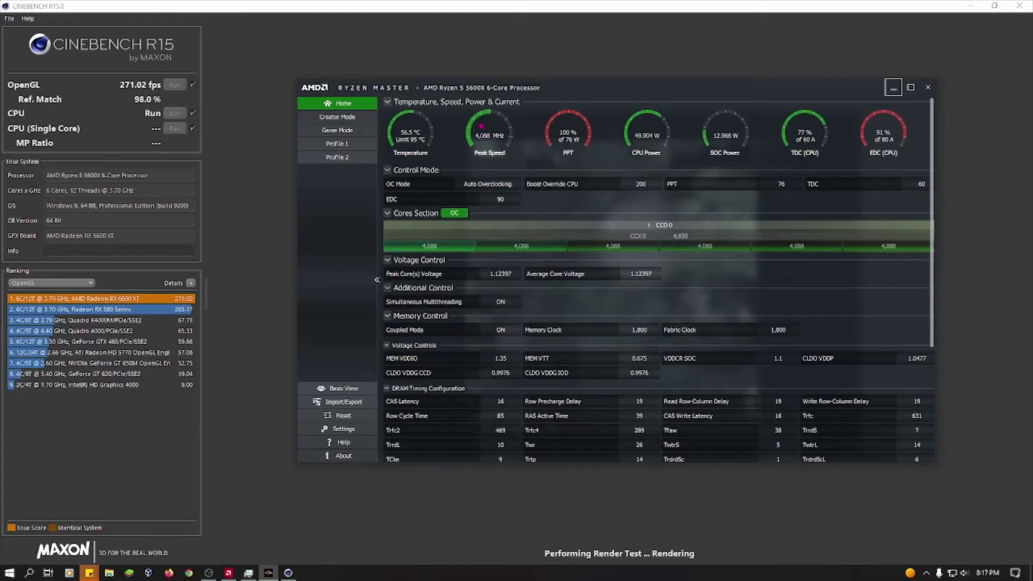
{"action": "left_click", "coordinate": [248, 574]}
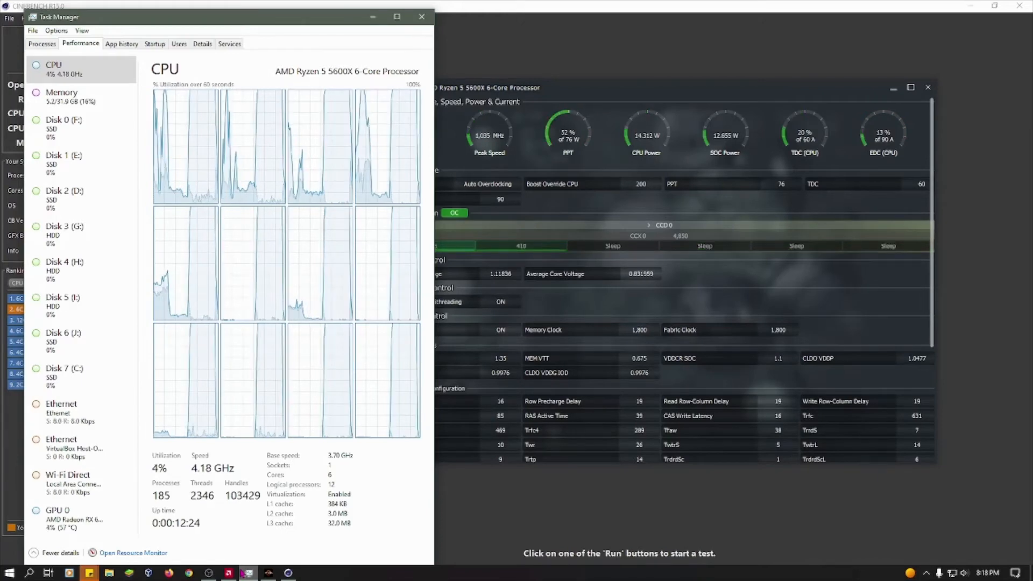
{"action": "left_click", "coordinate": [601, 8]}
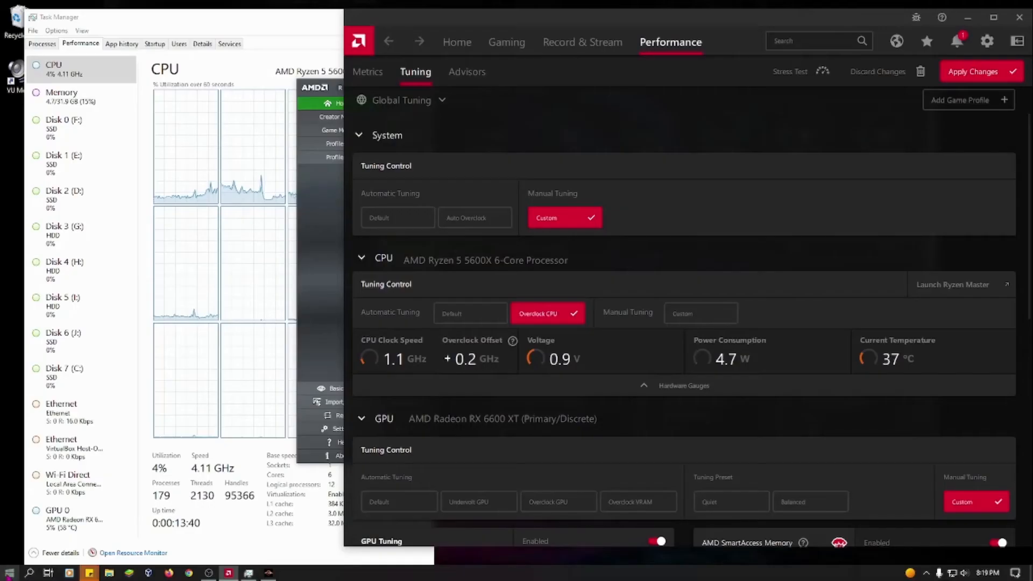
- Reposition the Ryzen Master window and compare its CPU readings with AMD Software's tuning page and Task Manager
{"action": "left_click", "coordinate": [332, 253]}
{"action": "left_click_drag", "start_coordinate": [598, 91], "coordinate": [436, 21]}
{"action": "left_click", "coordinate": [532, 464]}
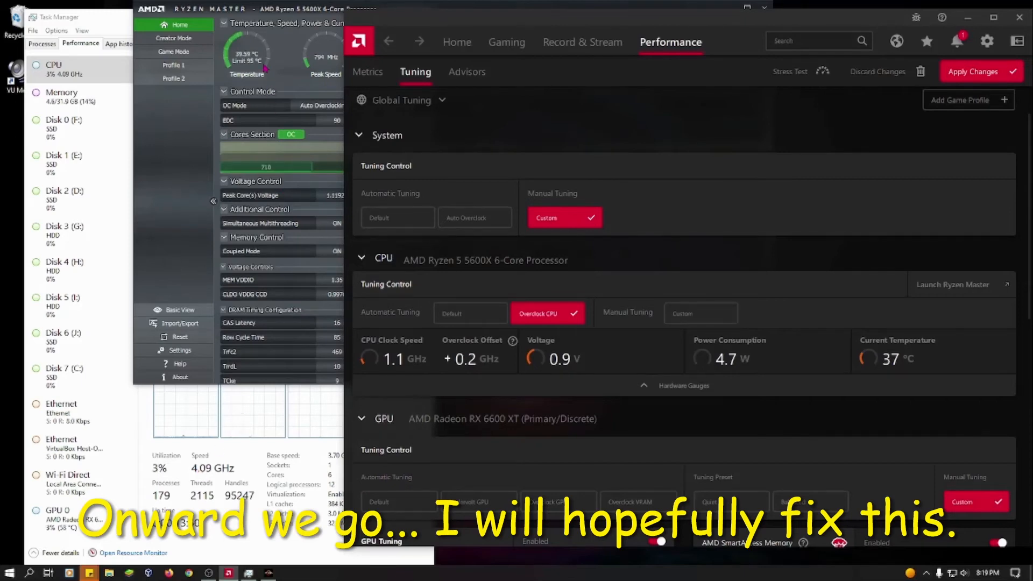
{"action": "left_click", "coordinate": [282, 18]}
{"action": "left_click_drag", "start_coordinate": [283, 17], "coordinate": [249, 19]}
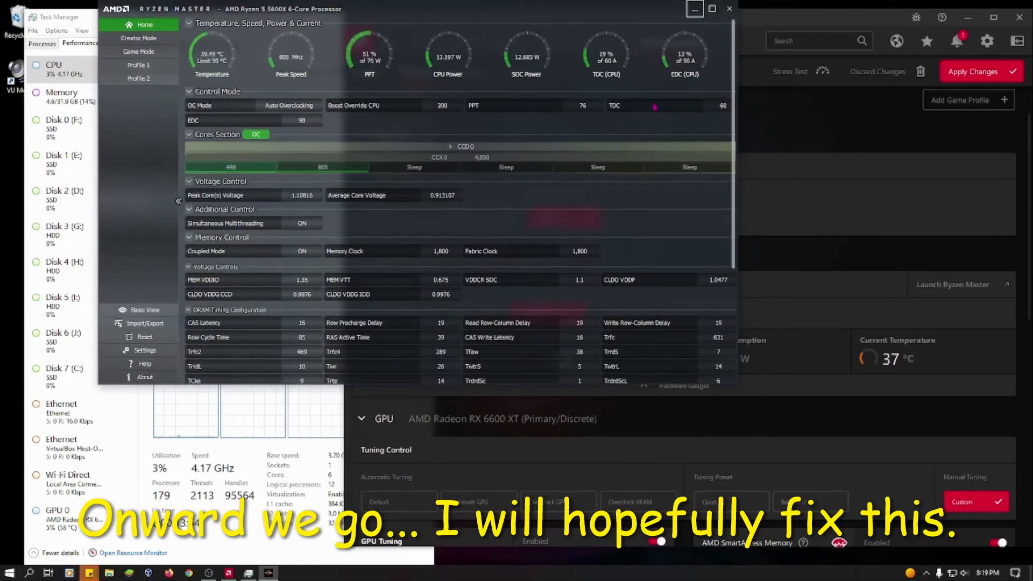
{"action": "left_click", "coordinate": [387, 439]}
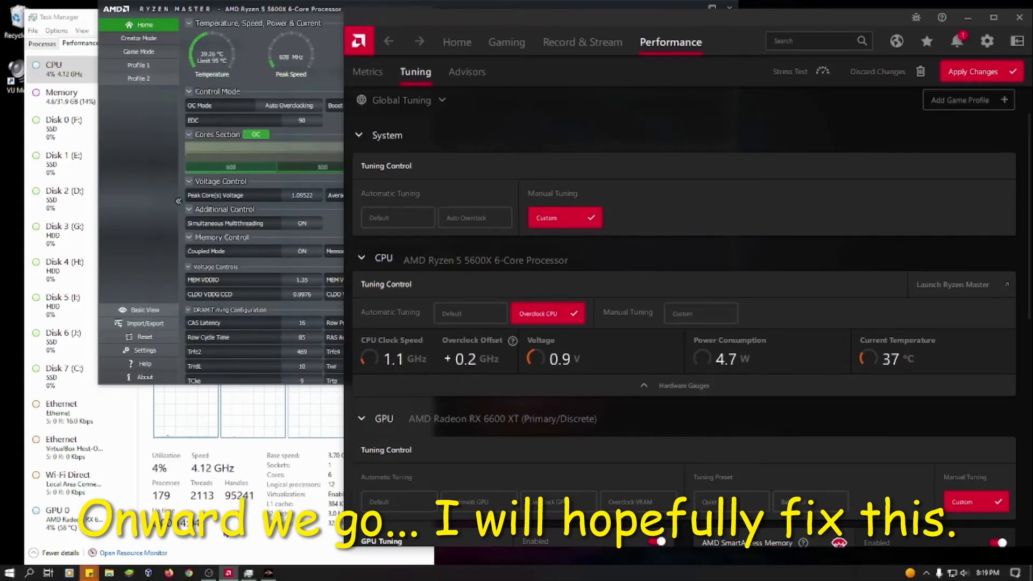
{"action": "left_click", "coordinate": [225, 533]}
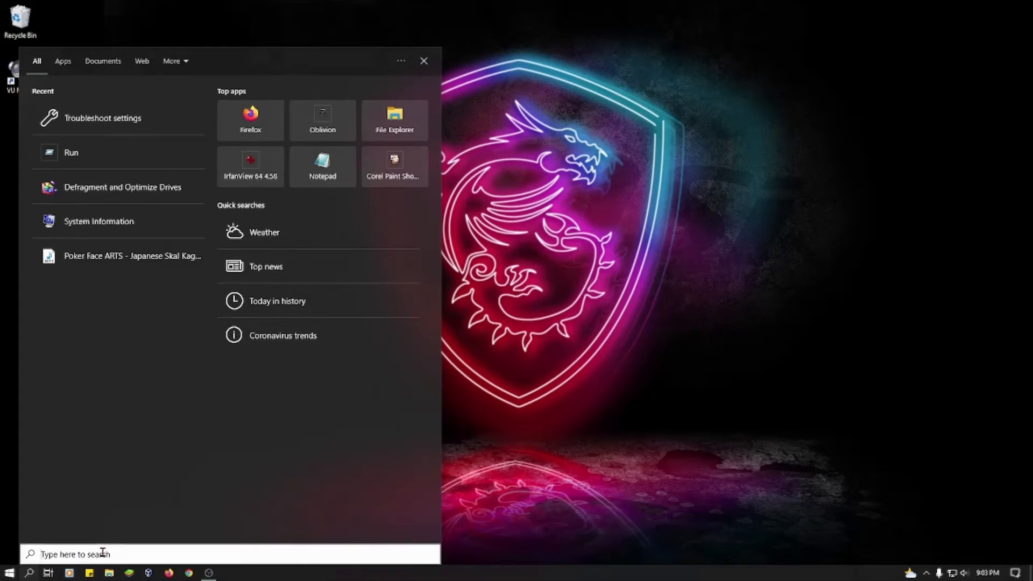
- Search Windows for "troub", open Troubleshoot settings, and run the Power troubleshooter from the additional troubleshooters
{"action": "type", "text": "troub"}
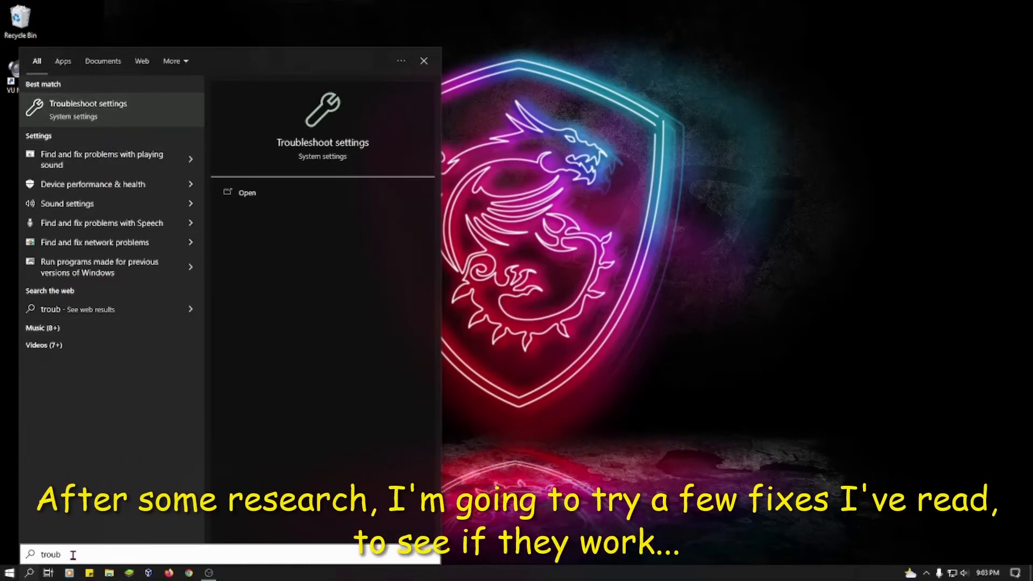
{"action": "left_click", "coordinate": [77, 111]}
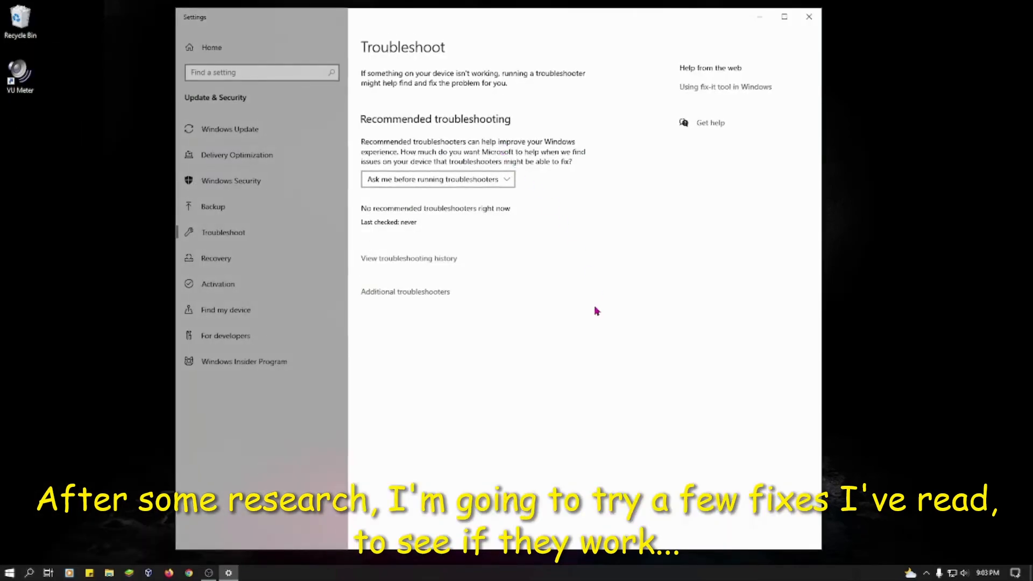
{"action": "left_click", "coordinate": [404, 292]}
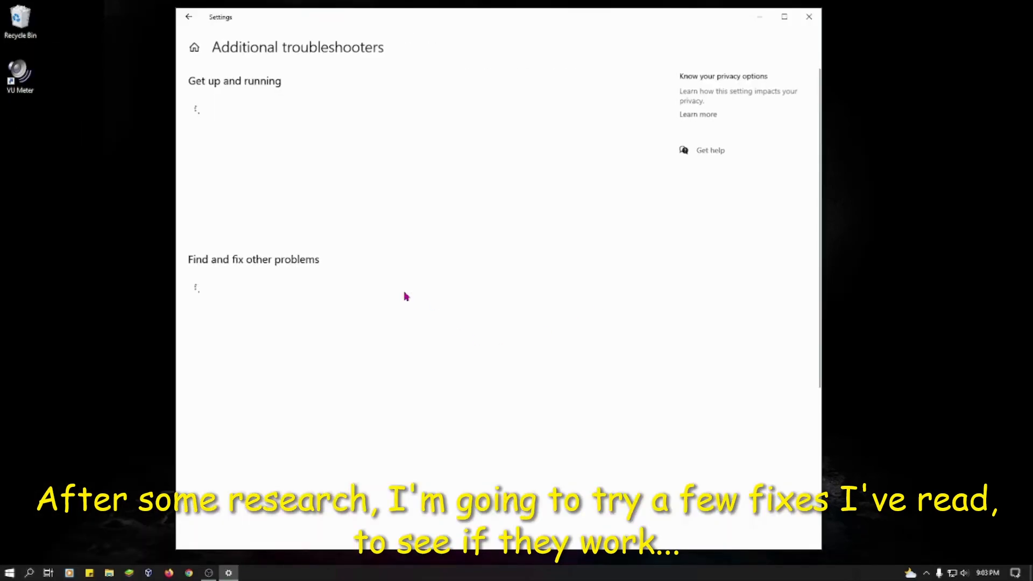
{"action": "scroll", "coordinate": [293, 288], "scroll_direction": "down", "scroll_amount": 5}
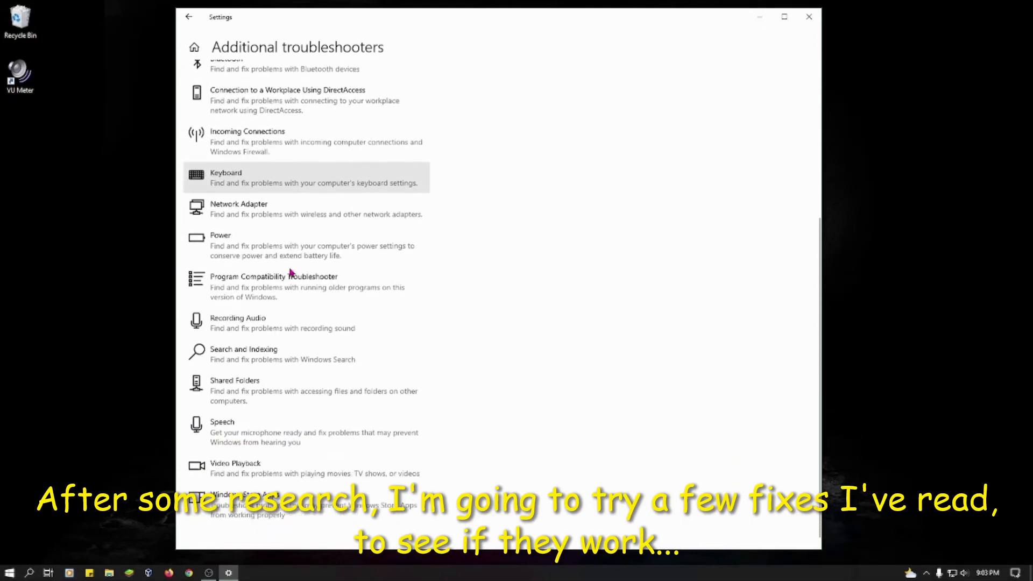
{"action": "left_click", "coordinate": [269, 236]}
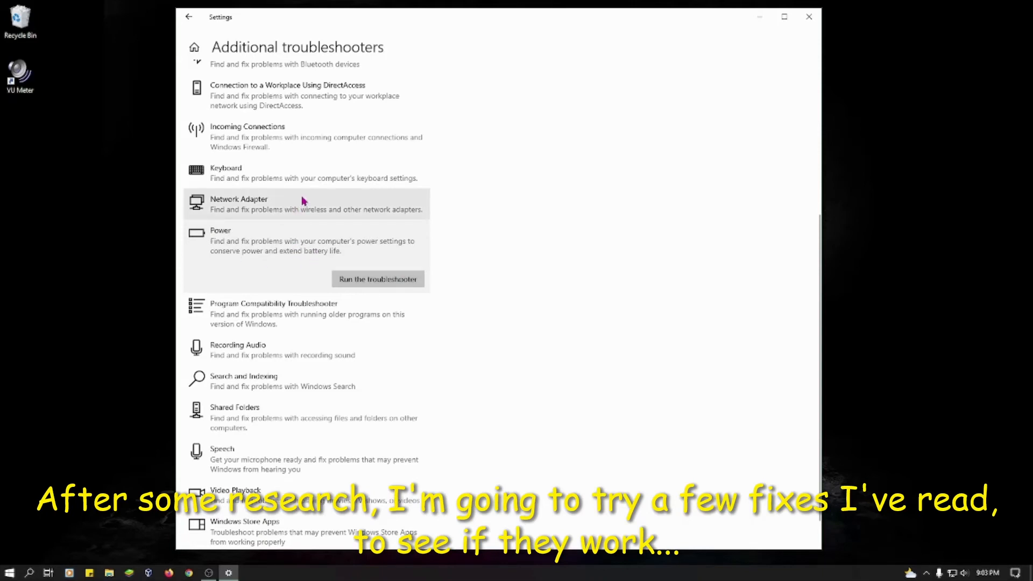
{"action": "left_click", "coordinate": [379, 284]}
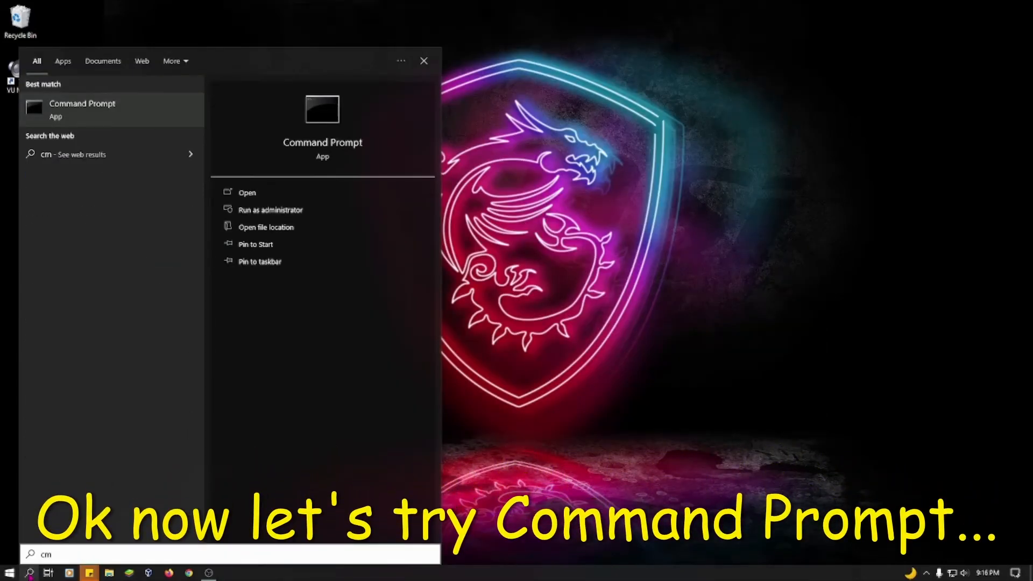
- Open Command Prompt as administrator and list the existing power schemes with powercfg -list
{"action": "type", "text": "d"}
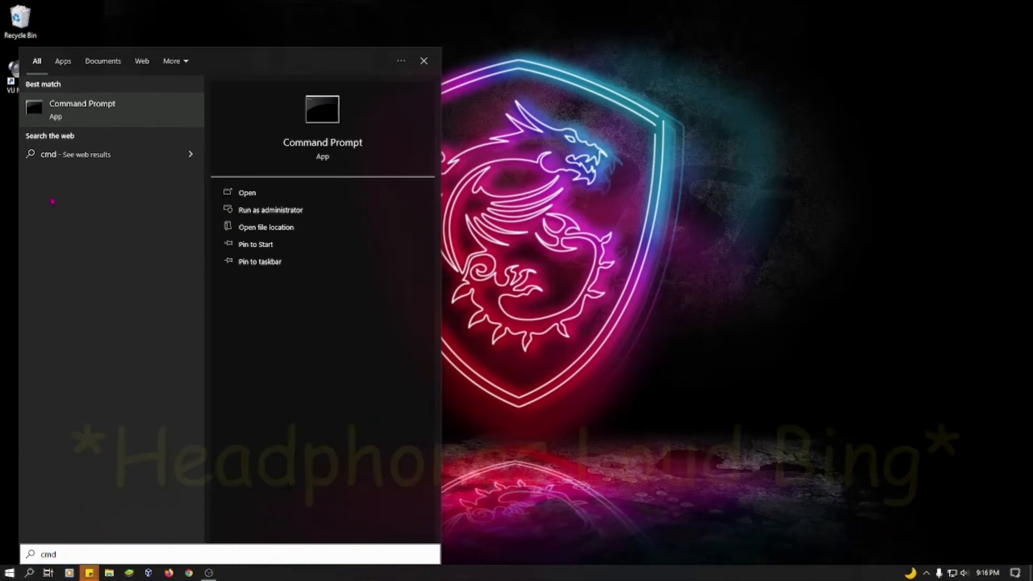
{"action": "right_click", "coordinate": [72, 118]}
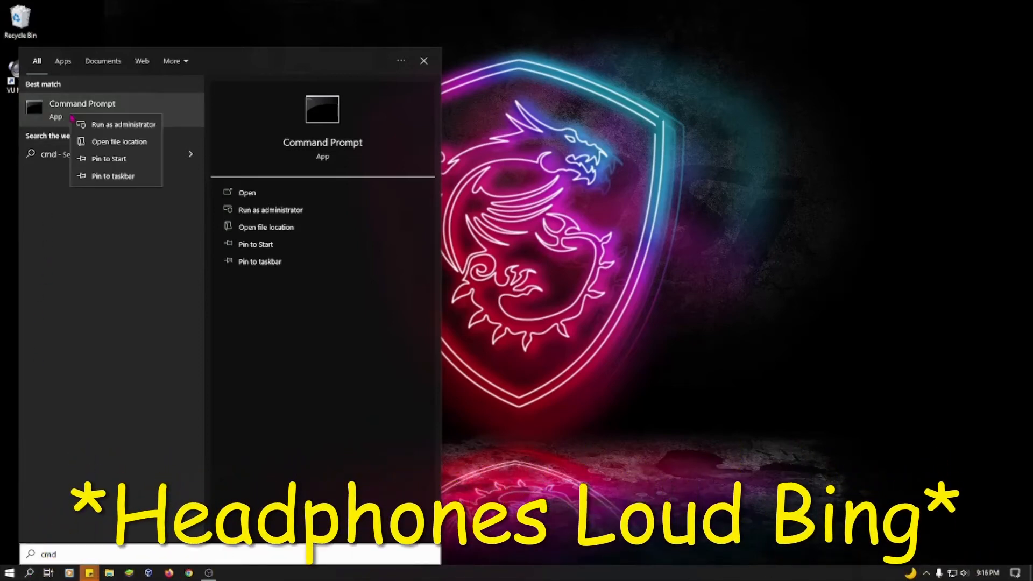
{"action": "left_click", "coordinate": [116, 124]}
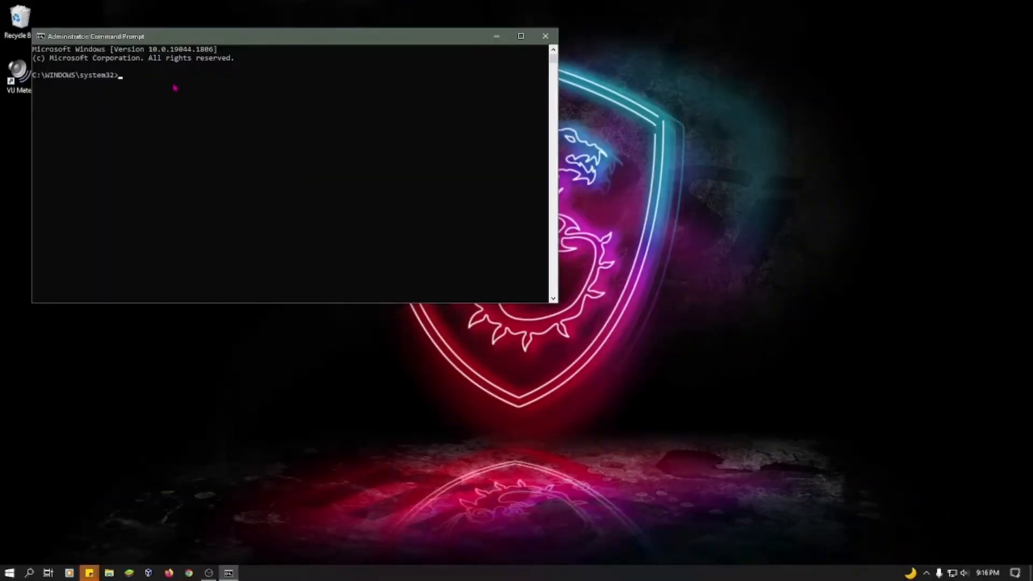
{"action": "type", "text": "powercfg -"}
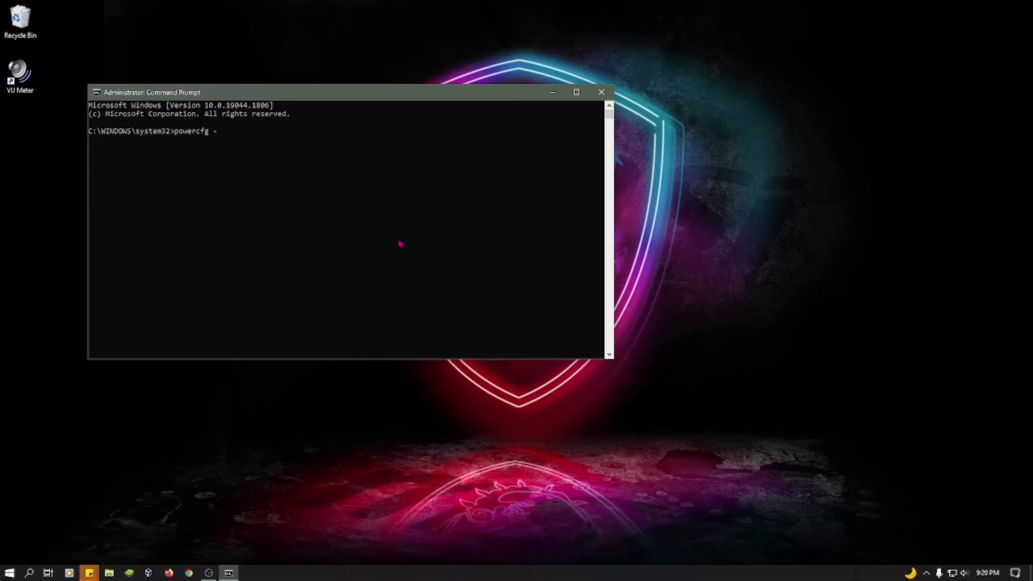
{"action": "type", "text": "list"}
{"action": "key", "text": "Return"}
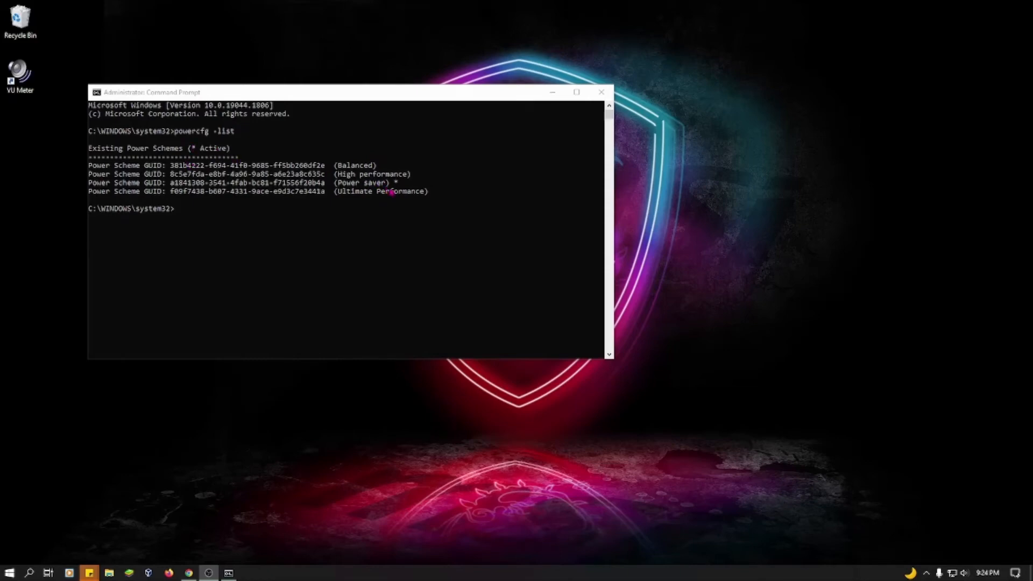
- Restore the default power schemes by running powercfg -restoredefaultschemes
{"action": "left_click", "coordinate": [190, 217]}
{"action": "left_click", "coordinate": [178, 210]}
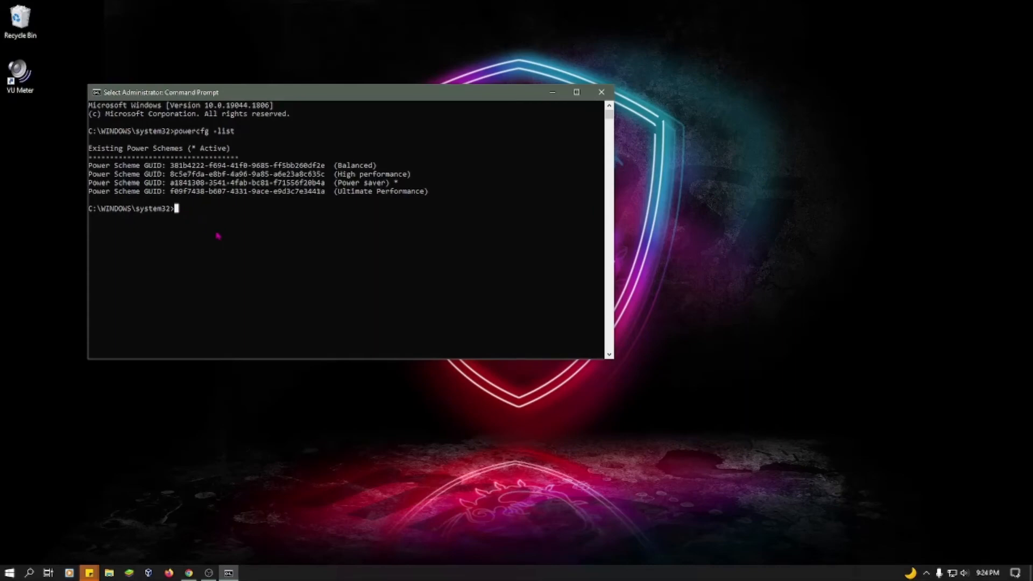
{"action": "key", "text": "Up"}
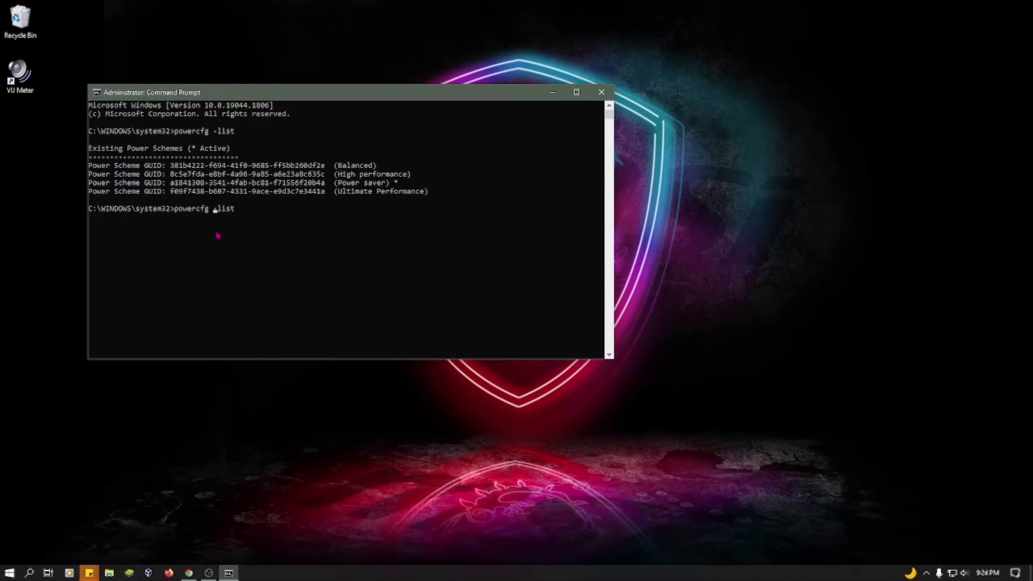
{"action": "key", "text": "BackSpace"}
{"action": "key", "text": "BackSpace"}
{"action": "key", "text": "BackSpace"}
{"action": "key", "text": "BackSpace"}
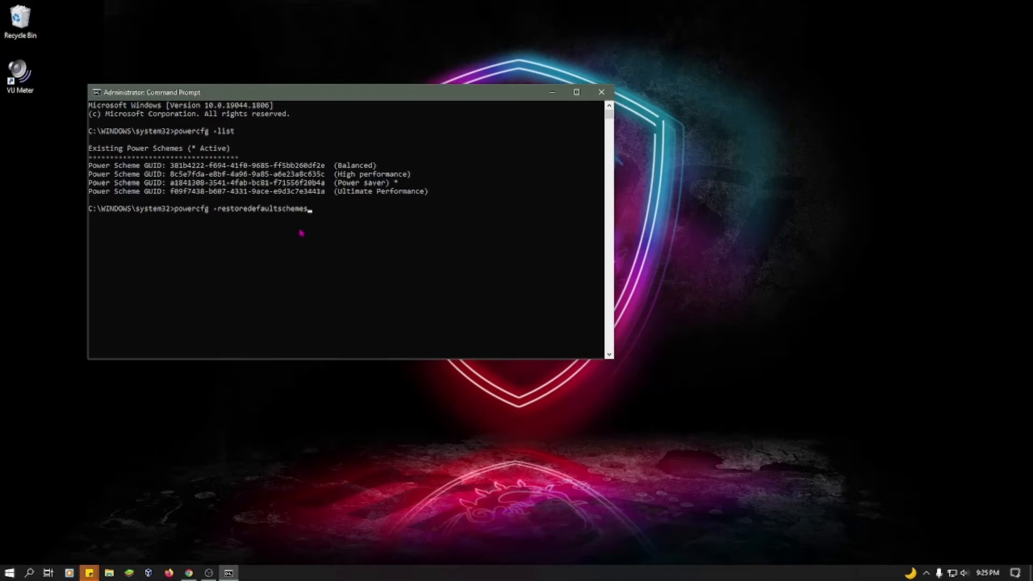
{"action": "key", "text": "Return"}
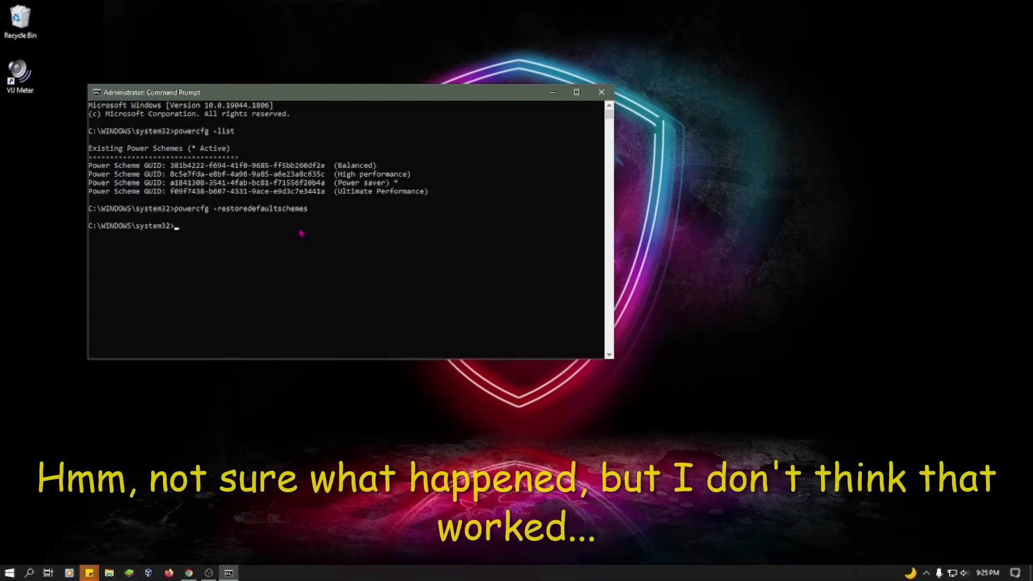
- Try running powercfg-restoredefaultschemes without the space, and close the Command Prompt window
{"action": "type", "text": "powercfg-restoredefaultschemes"}
{"action": "key", "text": "Return"}
{"action": "key", "text": "Return"}
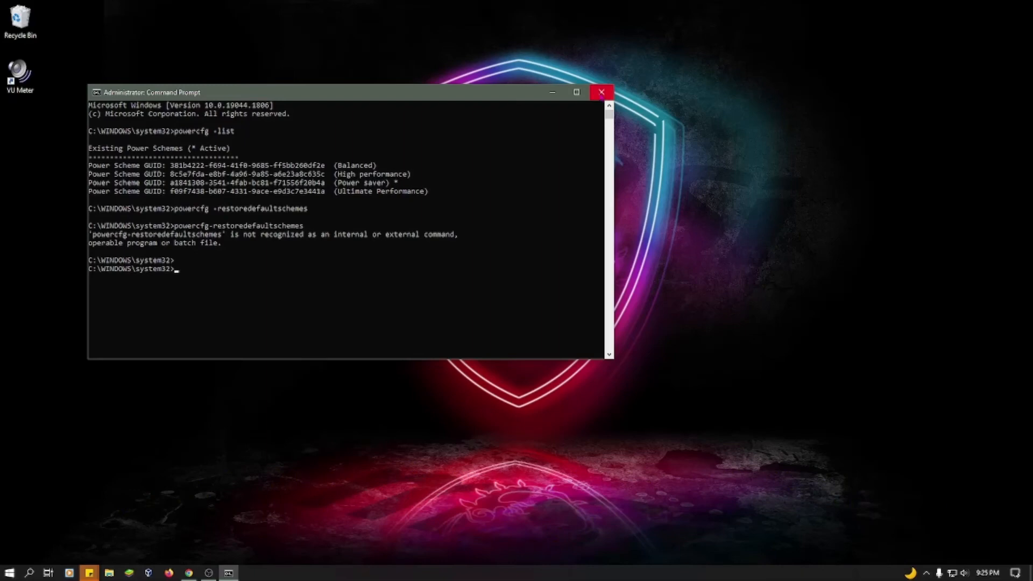
{"action": "left_click", "coordinate": [601, 92]}
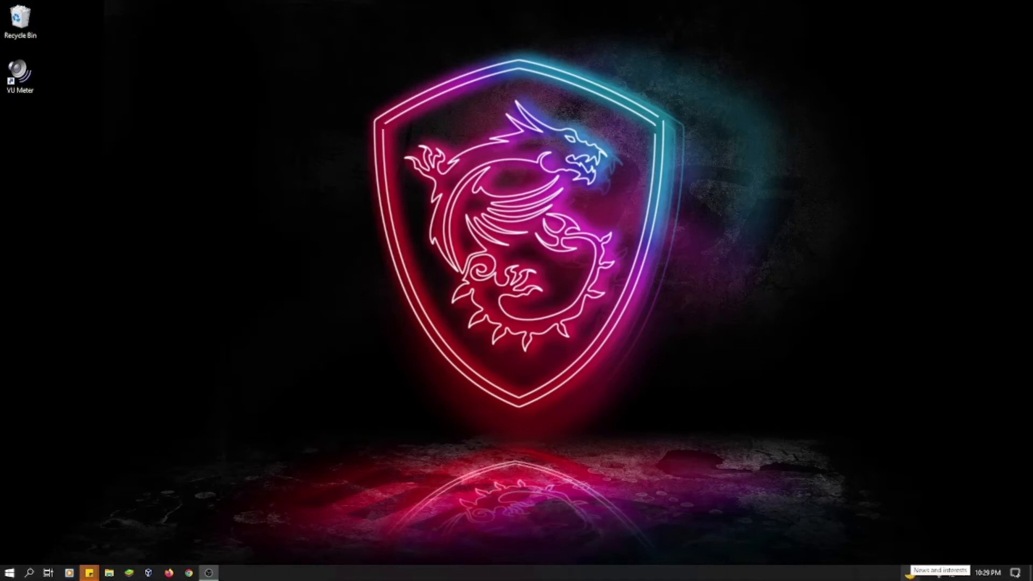
- Open AMD Software's performance section and examine the CPU and GPU tuning controls and gauges
{"action": "left_click", "coordinate": [926, 572]}
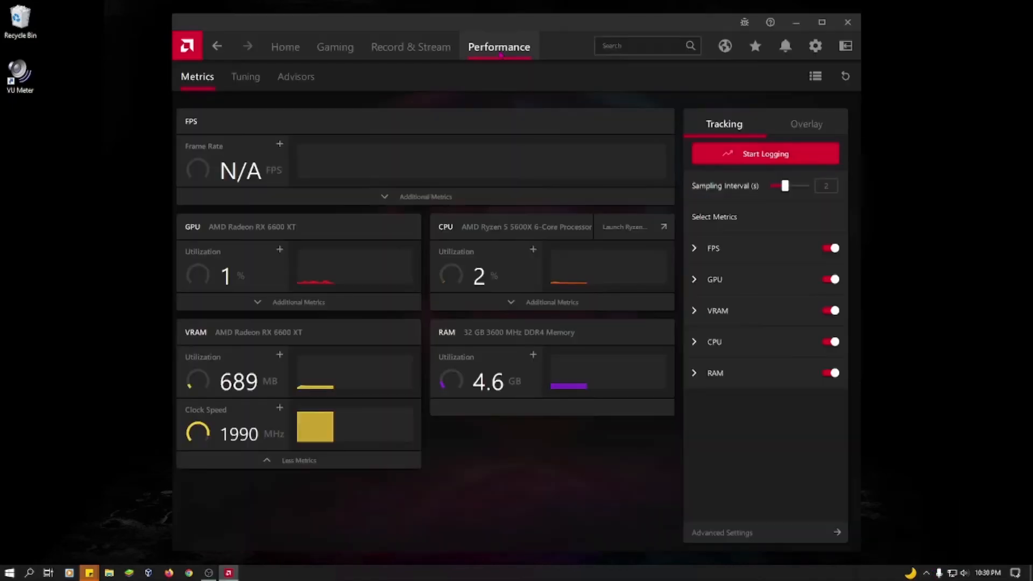
{"action": "left_click", "coordinate": [925, 533]}
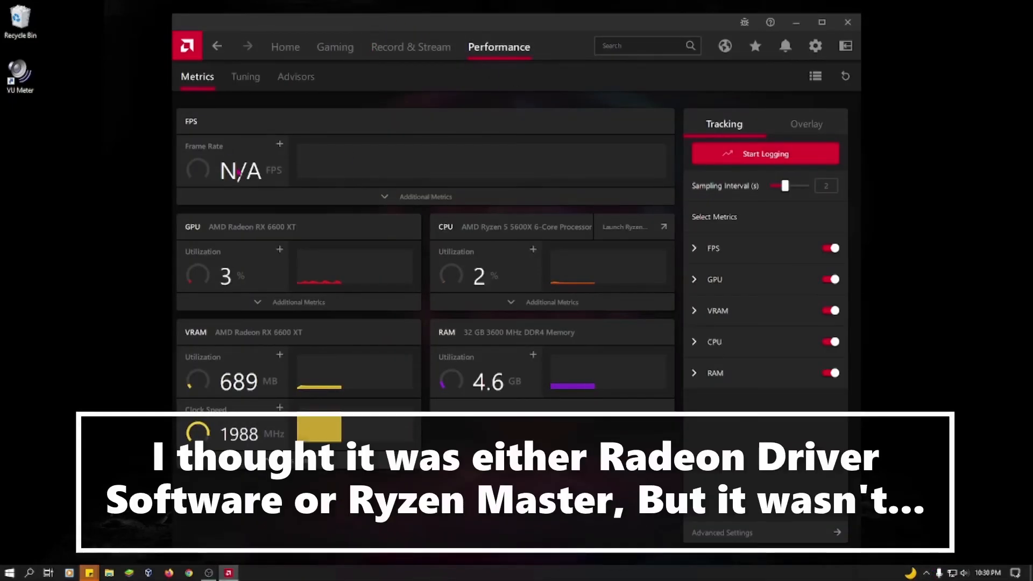
{"action": "left_click", "coordinate": [245, 76]}
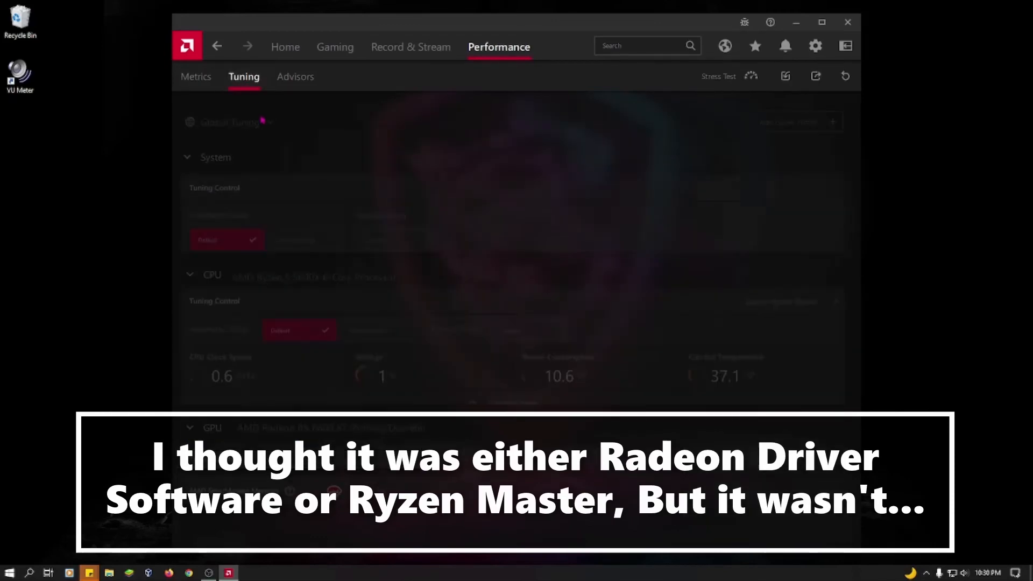
{"action": "scroll", "coordinate": [262, 159], "scroll_direction": "down", "scroll_amount": 3}
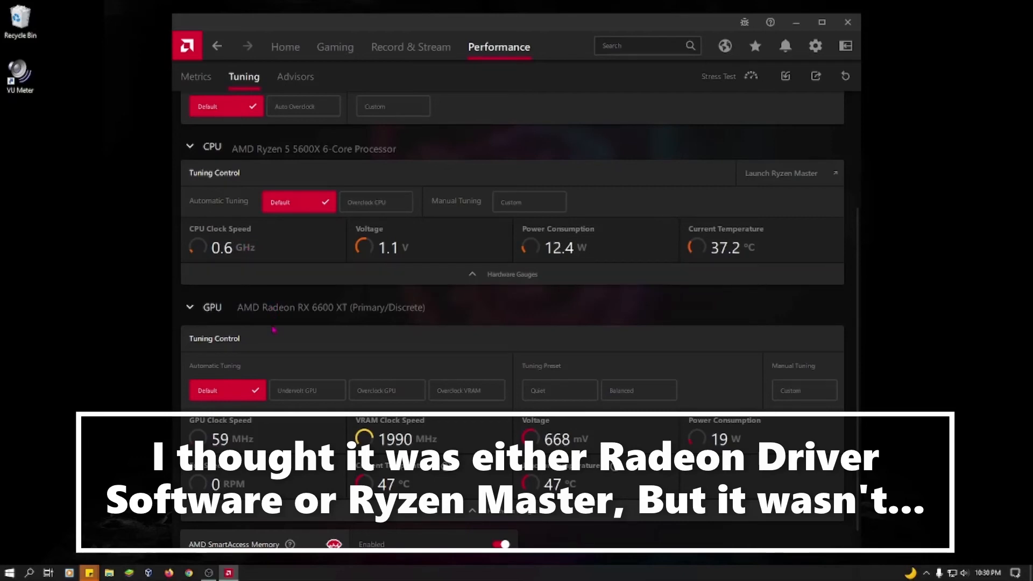
- Review the System, CPU and GPU sections of AMD Software's Tuning page
{"action": "scroll", "coordinate": [274, 329], "scroll_direction": "down", "scroll_amount": 1}
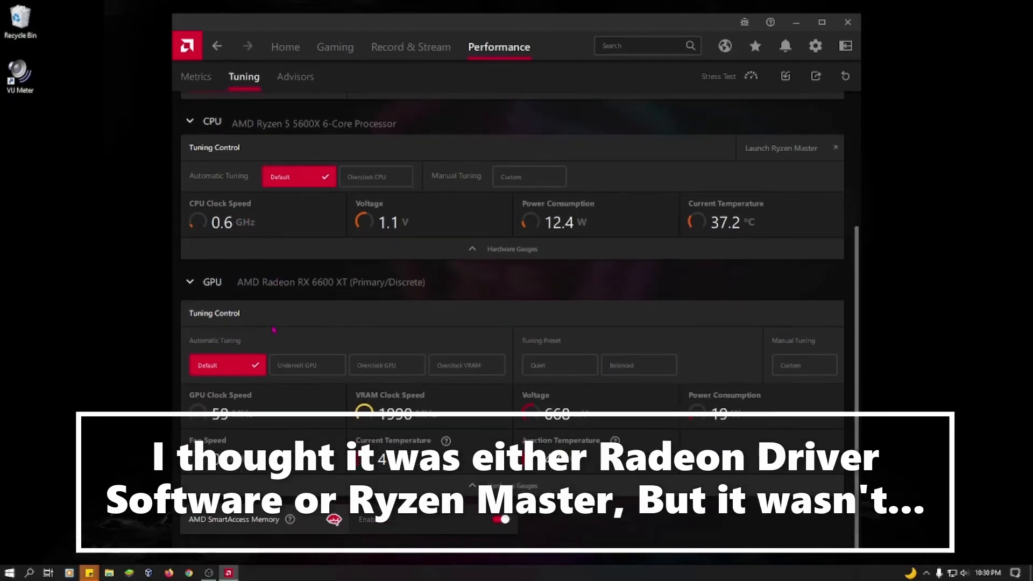
{"action": "scroll", "coordinate": [274, 329], "scroll_direction": "up", "scroll_amount": 5}
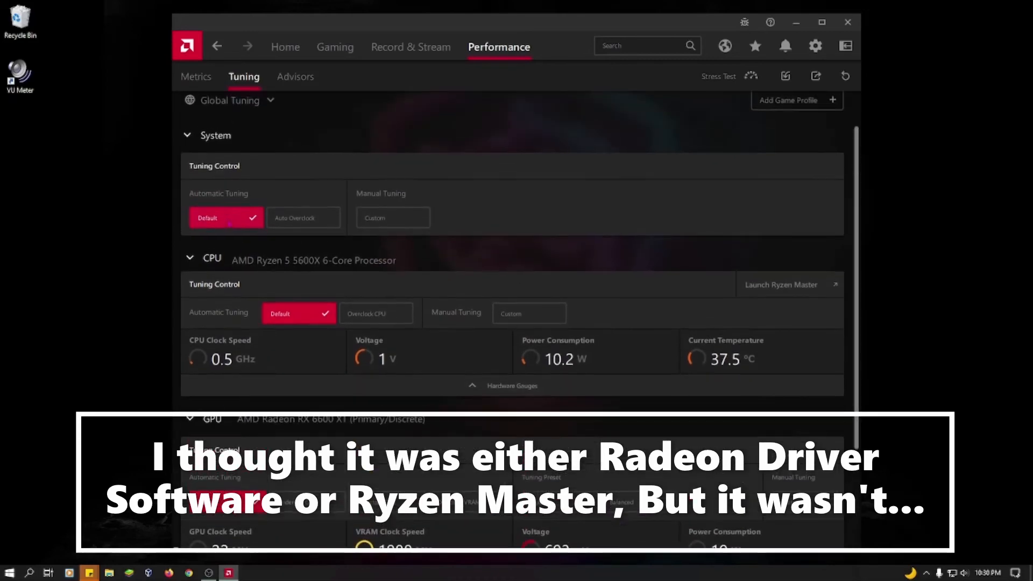
{"action": "scroll", "coordinate": [231, 368], "scroll_direction": "down", "scroll_amount": 3}
{"action": "scroll", "coordinate": [230, 368], "scroll_direction": "down", "scroll_amount": 3}
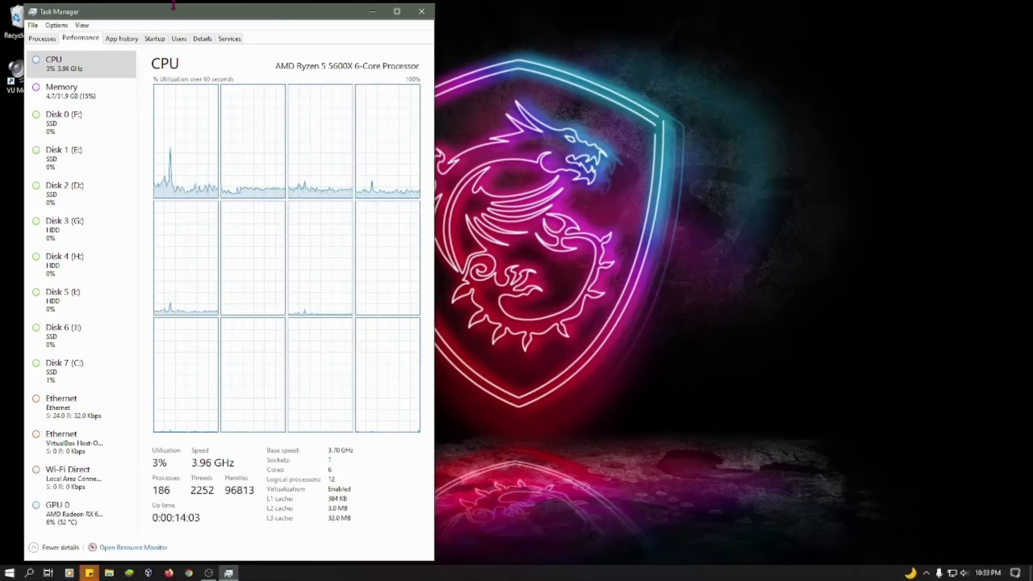
- Open the Windows power plan list from the Power & sleep settings, and close the Settings window
{"action": "left_click_drag", "start_coordinate": [173, 8], "coordinate": [207, 28]}
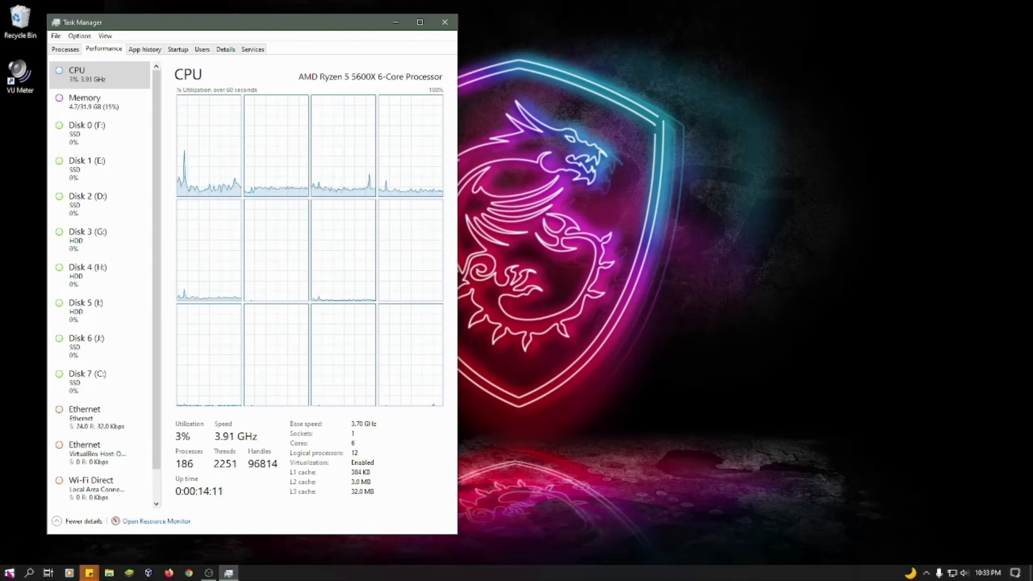
{"action": "right_click", "coordinate": [9, 572]}
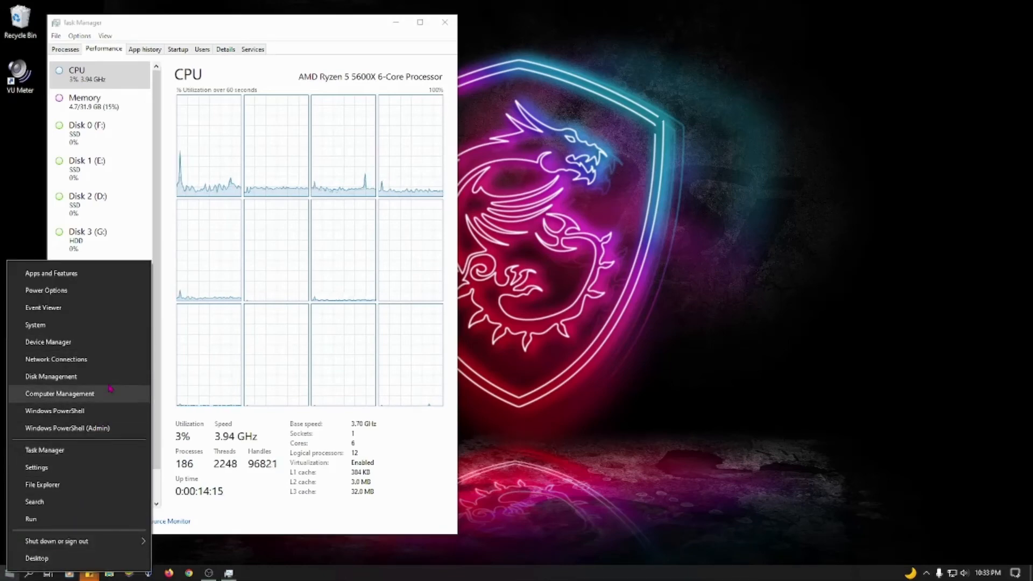
{"action": "left_click", "coordinate": [120, 290]}
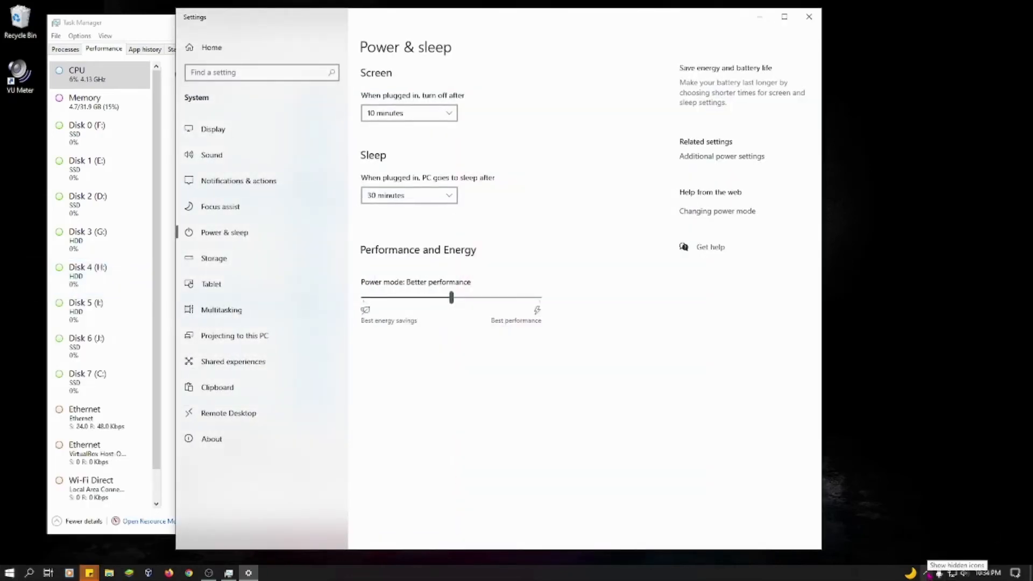
{"action": "left_click", "coordinate": [927, 573]}
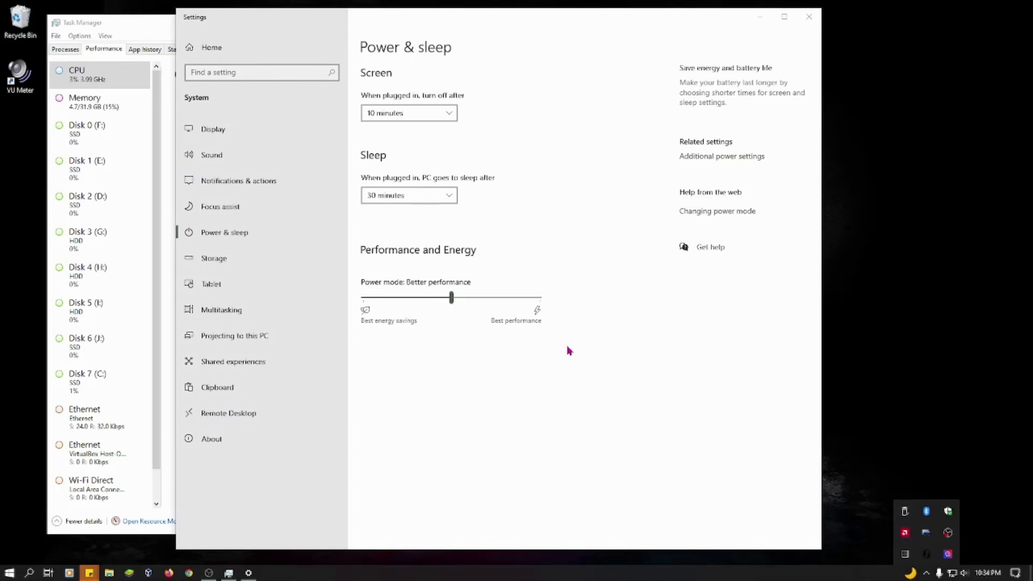
{"action": "left_click", "coordinate": [525, 400]}
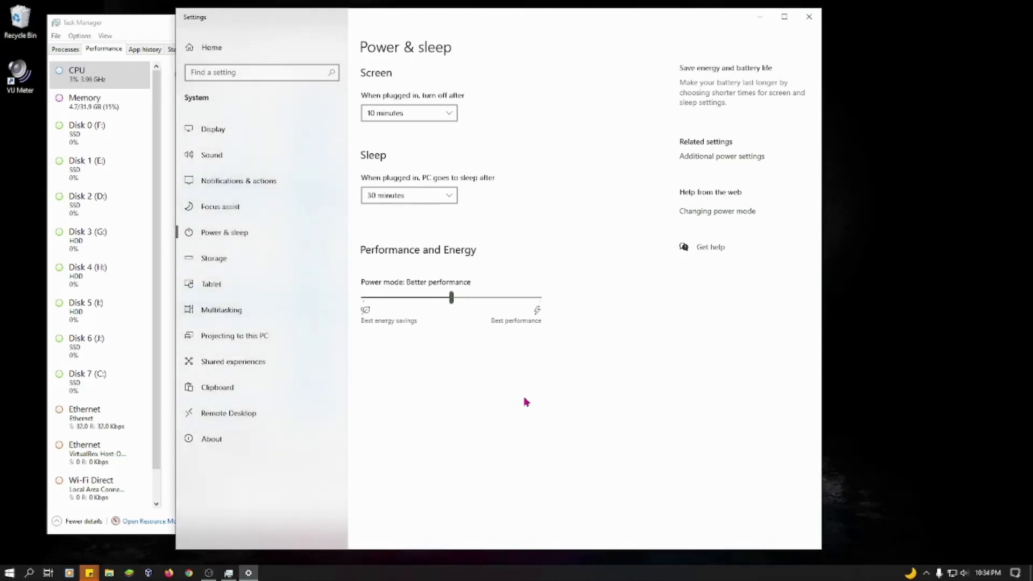
{"action": "left_click", "coordinate": [709, 157]}
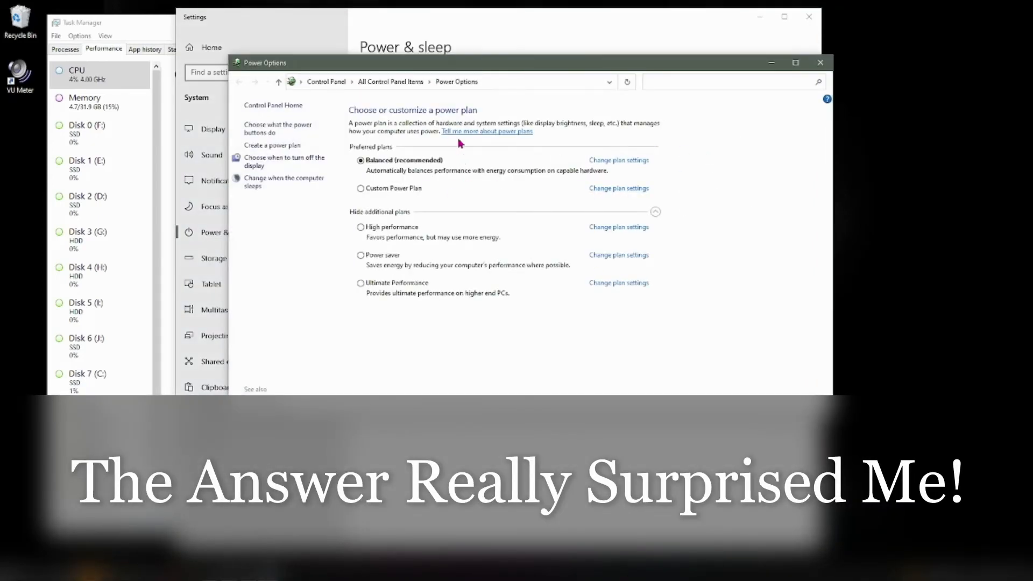
{"action": "left_click_drag", "start_coordinate": [441, 70], "coordinate": [279, 93]}
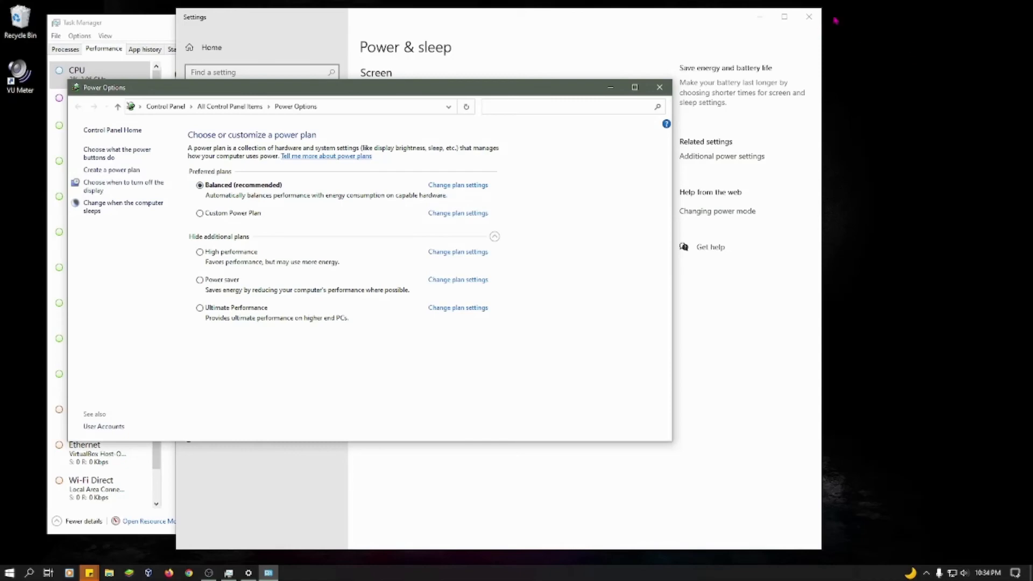
{"action": "left_click", "coordinate": [808, 16]}
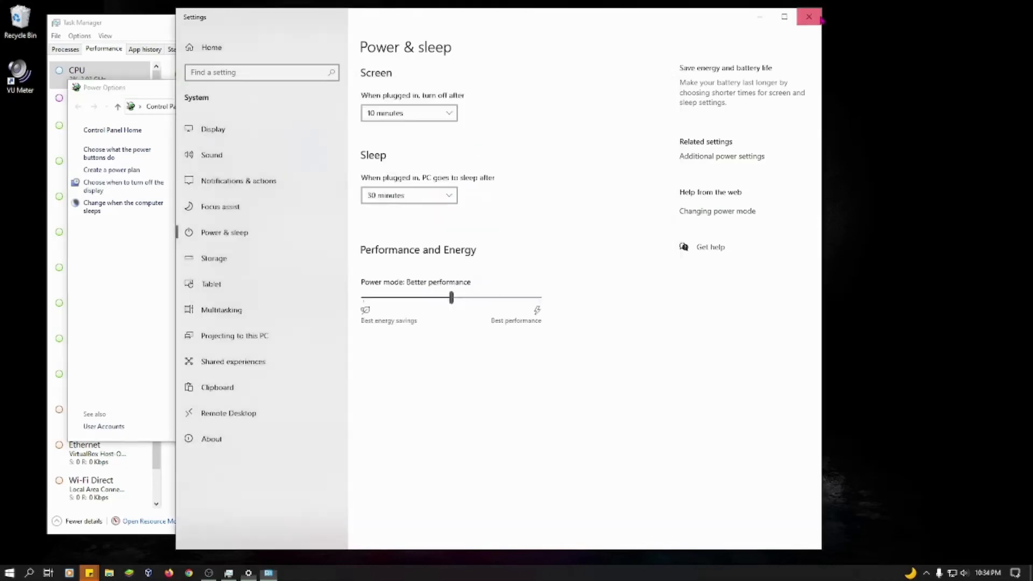
- Open MSI Center's User Scenario page beside Task Manager, and check the active Windows power plan before closing Power Options
{"action": "left_click", "coordinate": [308, 34]}
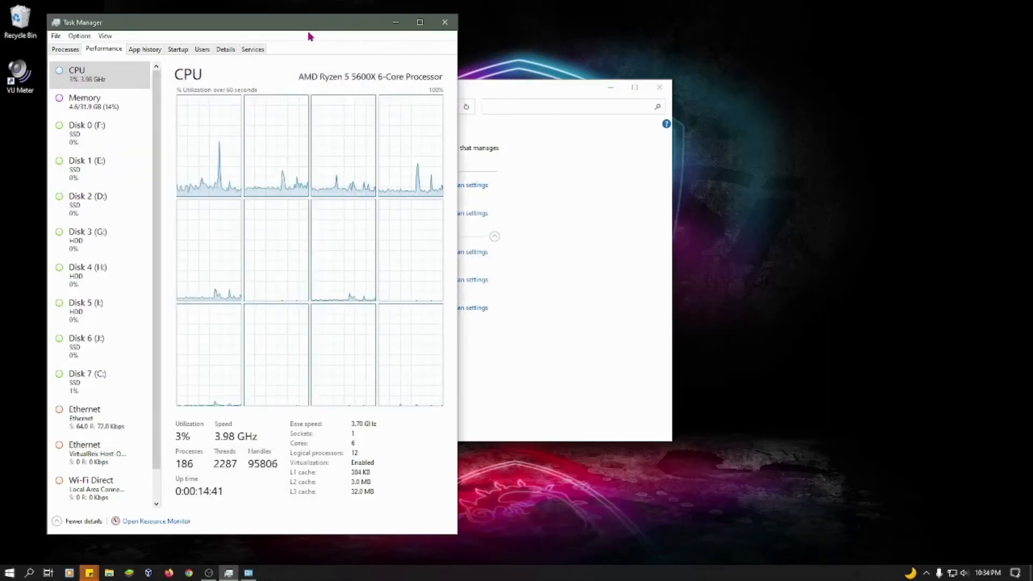
{"action": "left_click_drag", "start_coordinate": [233, 27], "coordinate": [213, 24]}
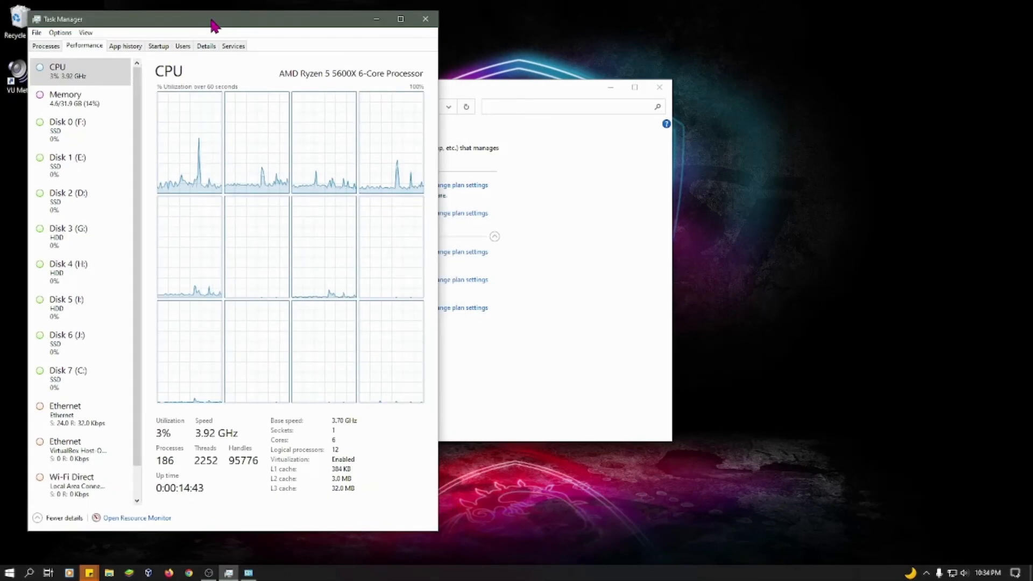
{"action": "left_click", "coordinate": [925, 573]}
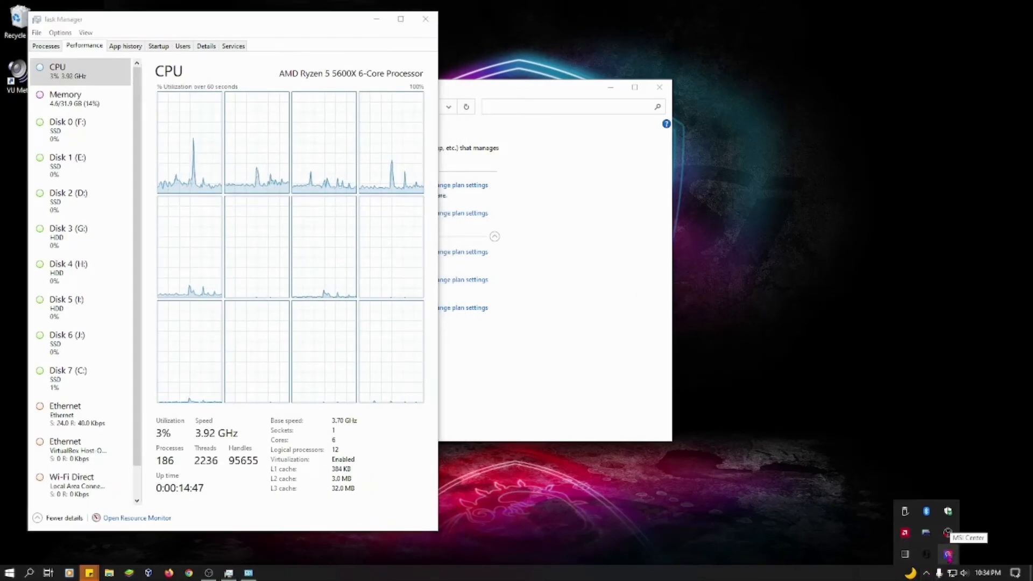
{"action": "left_click", "coordinate": [948, 554]}
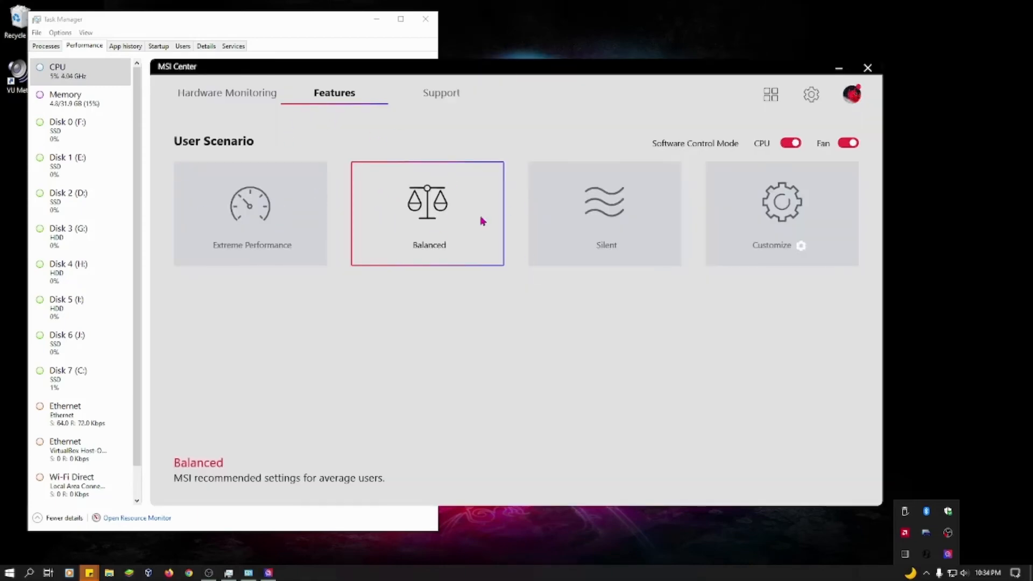
{"action": "left_click_drag", "start_coordinate": [516, 70], "coordinate": [654, 11]}
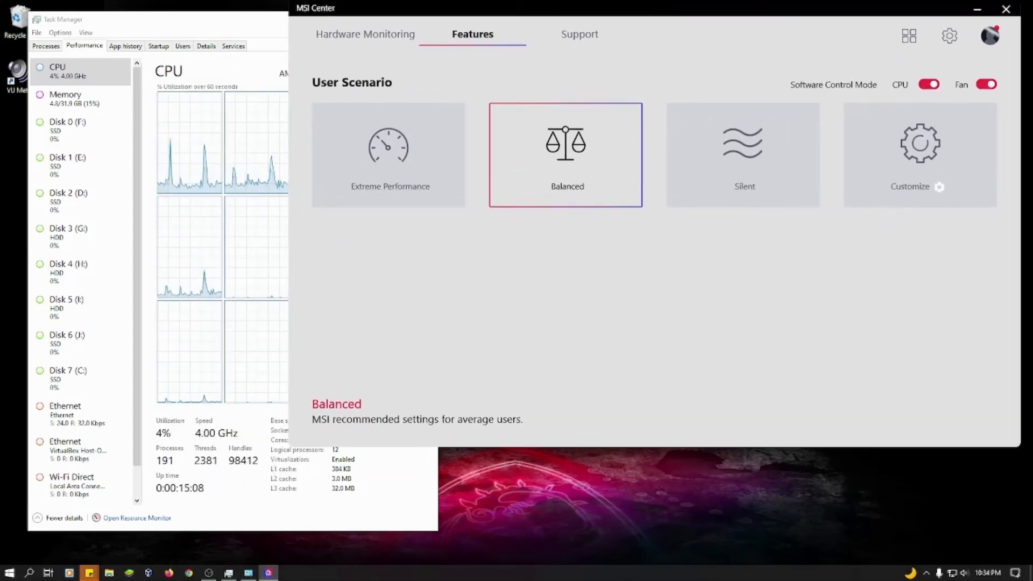
{"action": "left_click", "coordinate": [250, 573]}
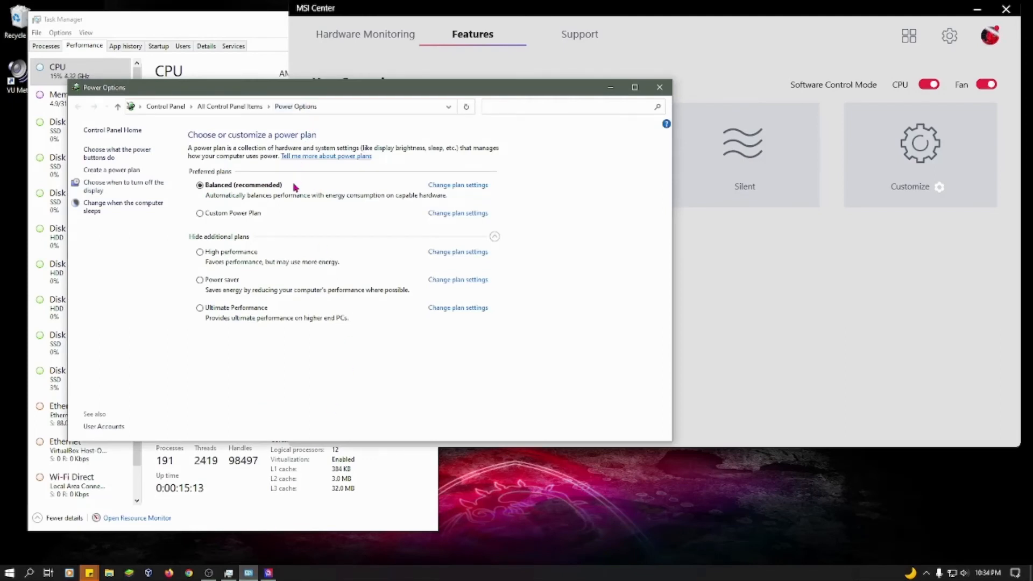
{"action": "left_click", "coordinate": [659, 88]}
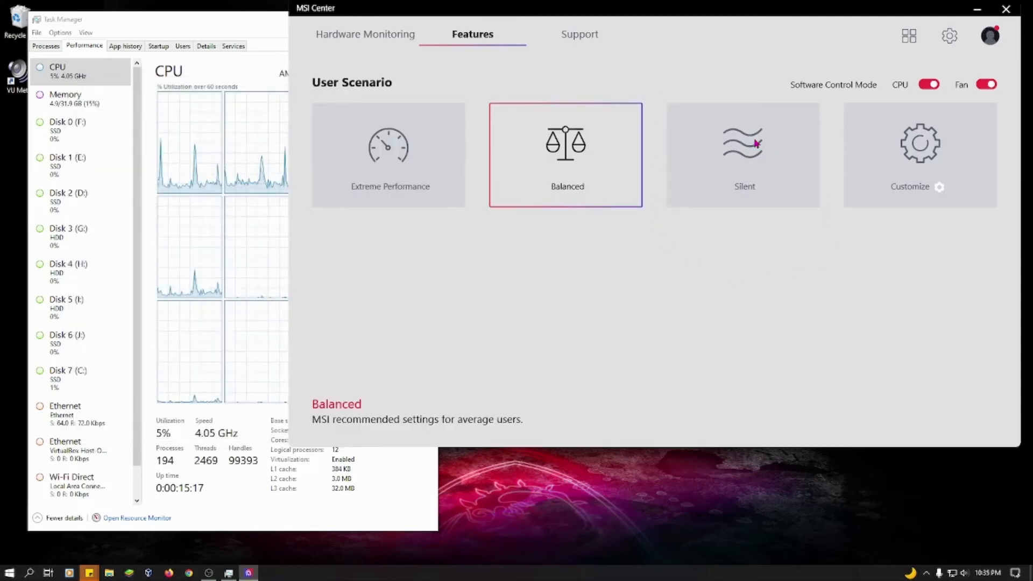
- Switch MSI Center's user scenario to Silent, and check its effect on the CPU speed and the active Windows power plan
{"action": "left_click", "coordinate": [746, 157]}
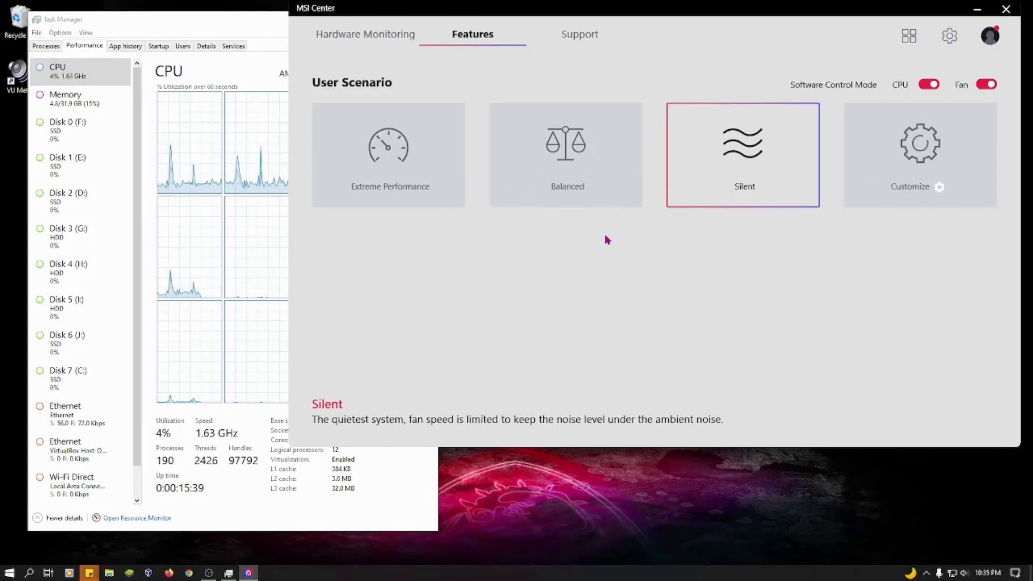
{"action": "left_click", "coordinate": [230, 510]}
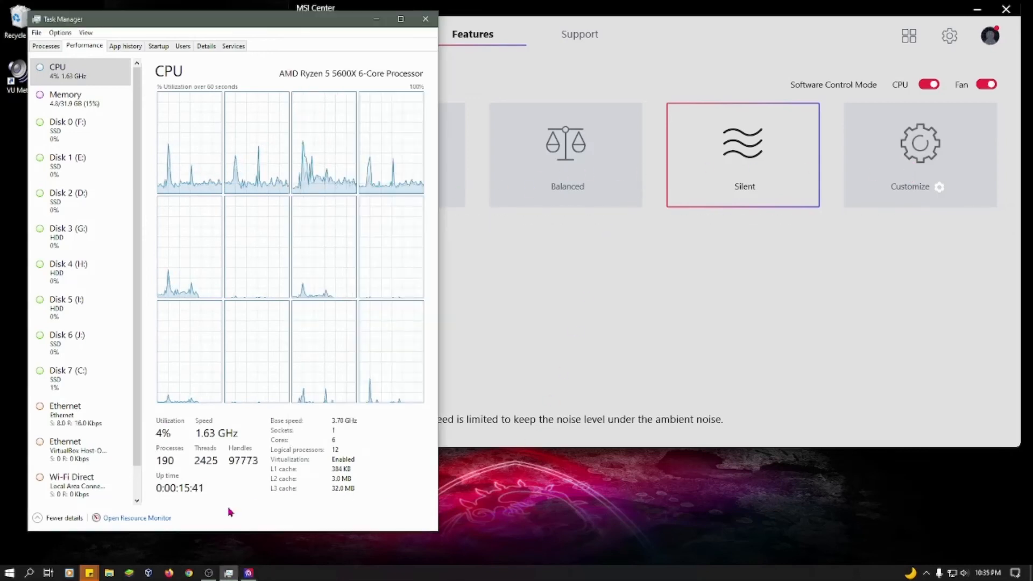
{"action": "right_click", "coordinate": [9, 573]}
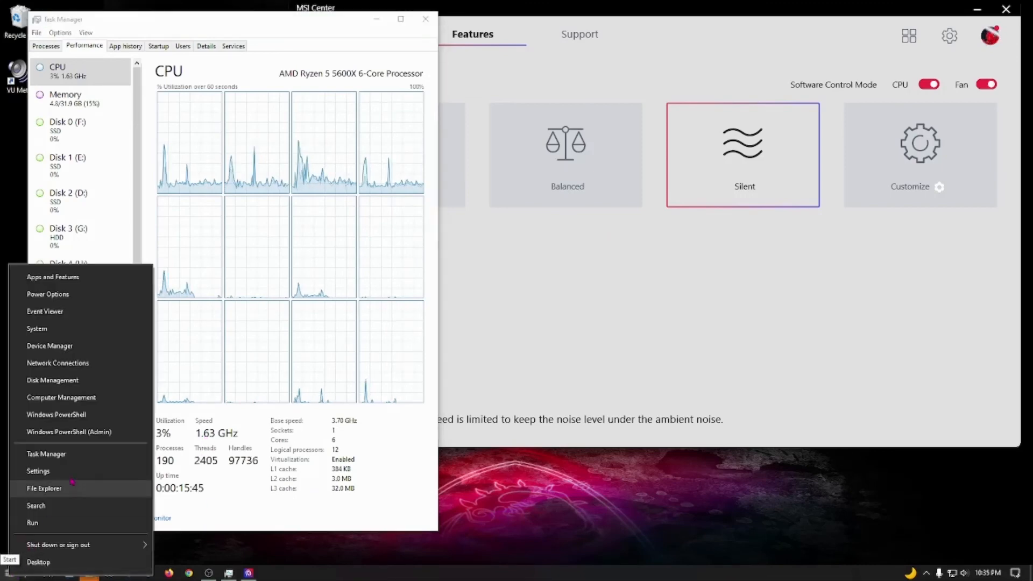
{"action": "left_click", "coordinate": [110, 299]}
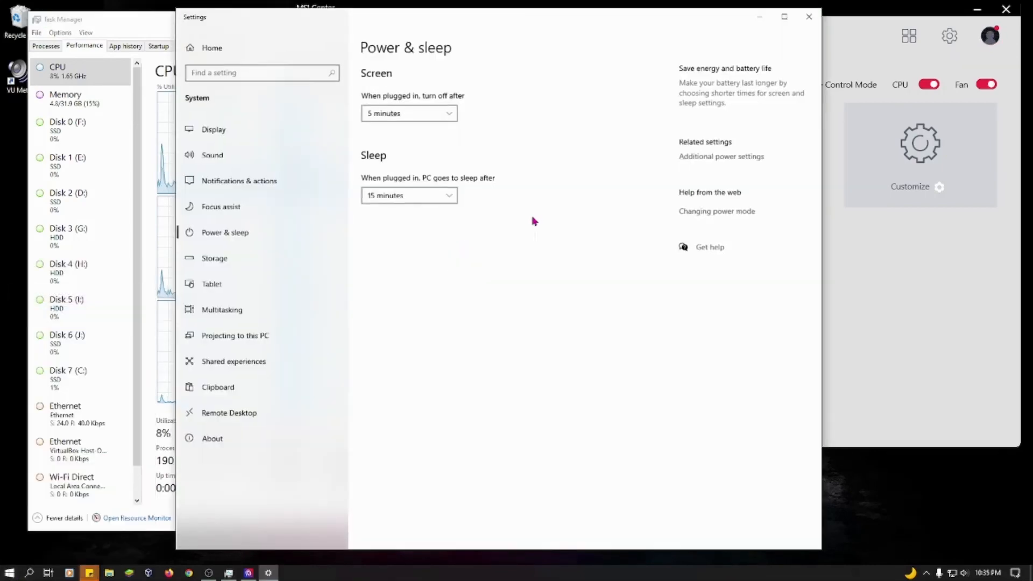
{"action": "left_click", "coordinate": [729, 158]}
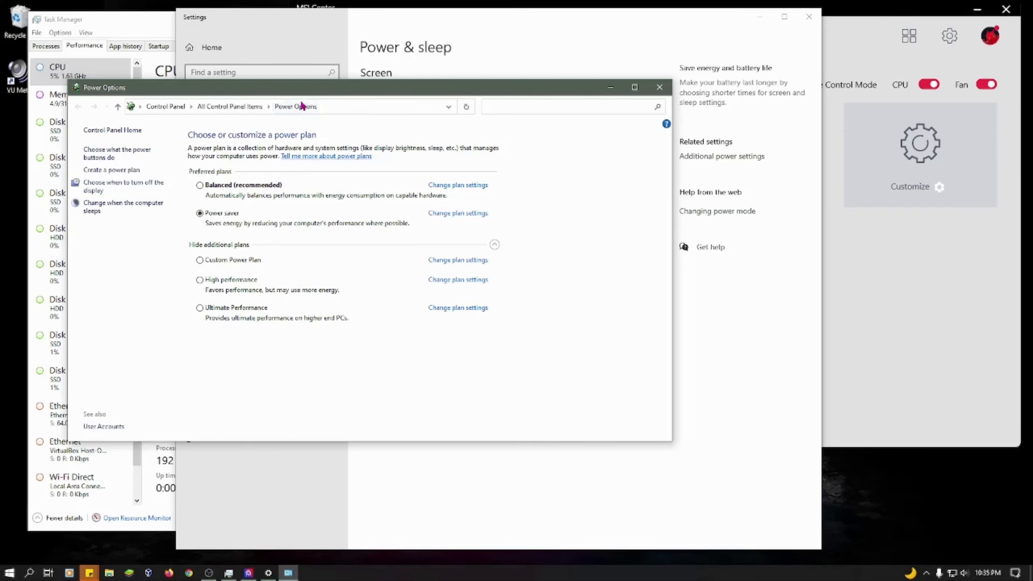
- Test the Balanced and Extreme Performance user scenarios in MSI Center, checking which Windows power plan each one activates
{"action": "left_click", "coordinate": [858, 326]}
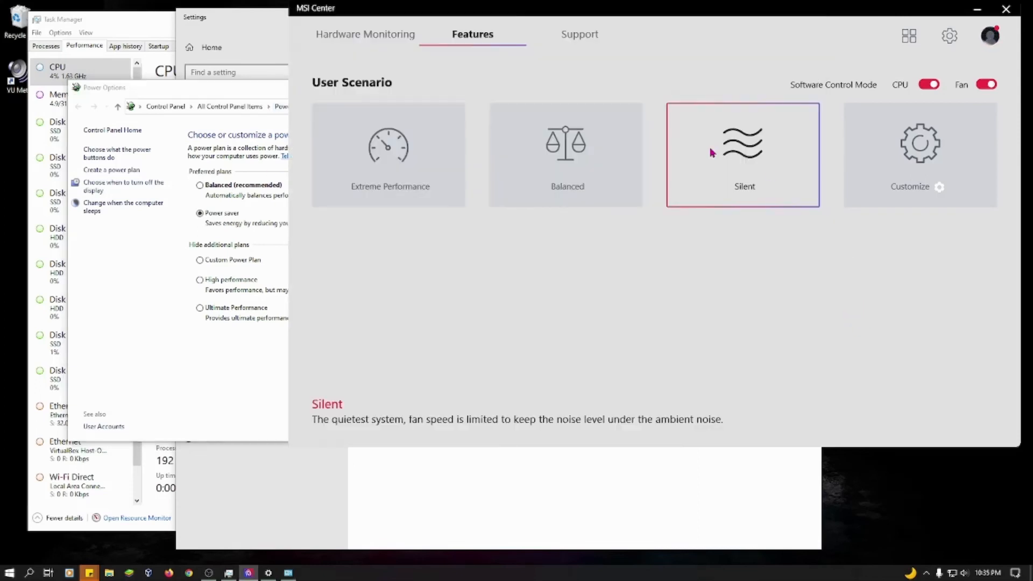
{"action": "left_click", "coordinate": [571, 161]}
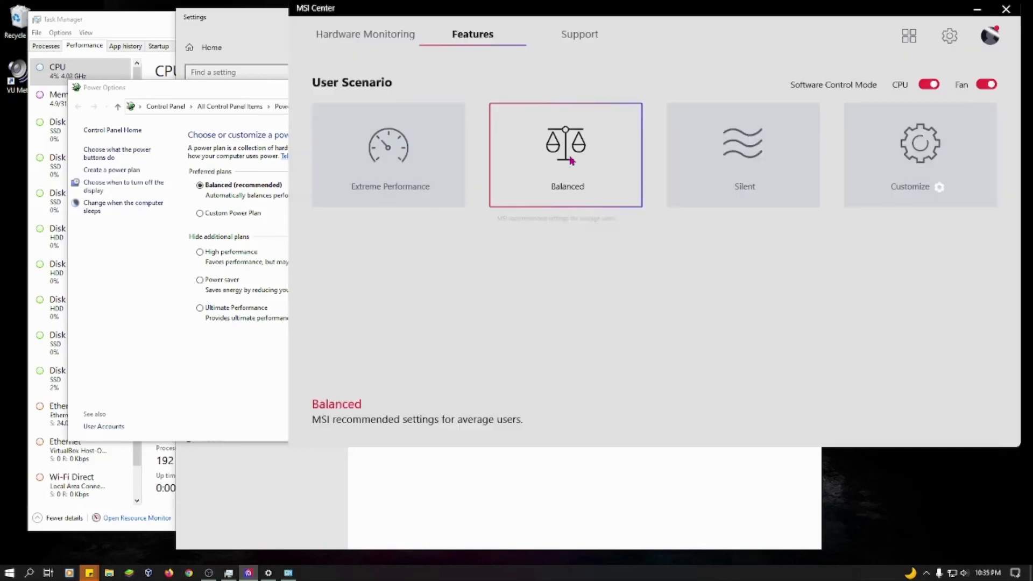
{"action": "left_click", "coordinate": [379, 166]}
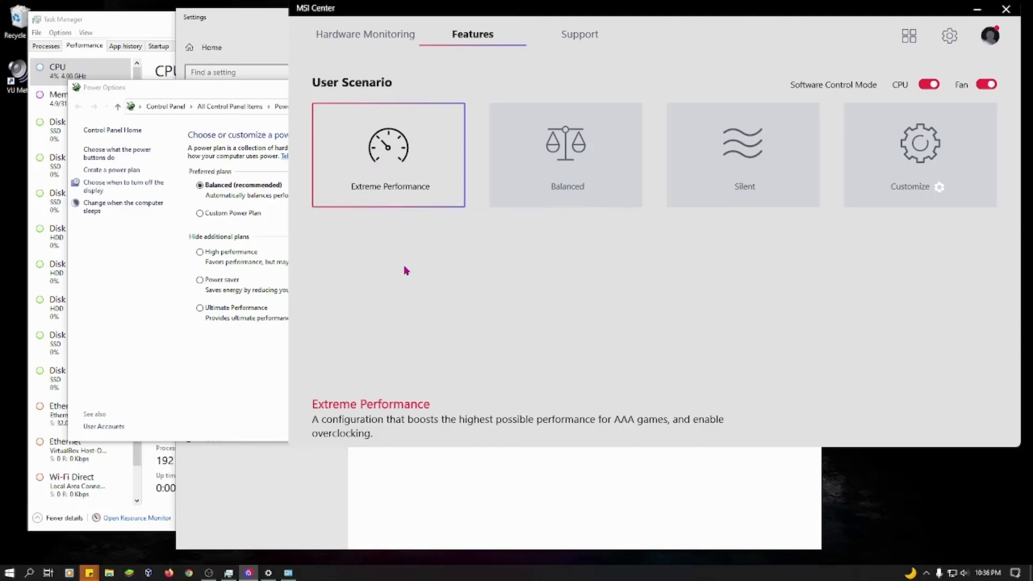
{"action": "left_click", "coordinate": [202, 366]}
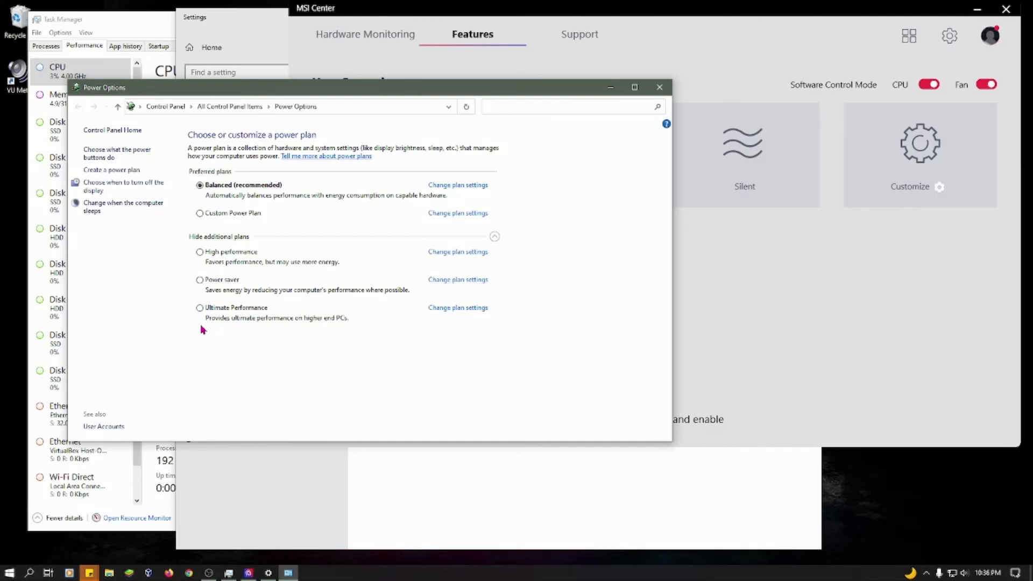
- Select the Ultimate Performance power plan in Windows, and switch MSI Center's user scenario to Balanced to test whether it overrides the plan
{"action": "left_click", "coordinate": [200, 308]}
{"action": "left_click", "coordinate": [759, 316]}
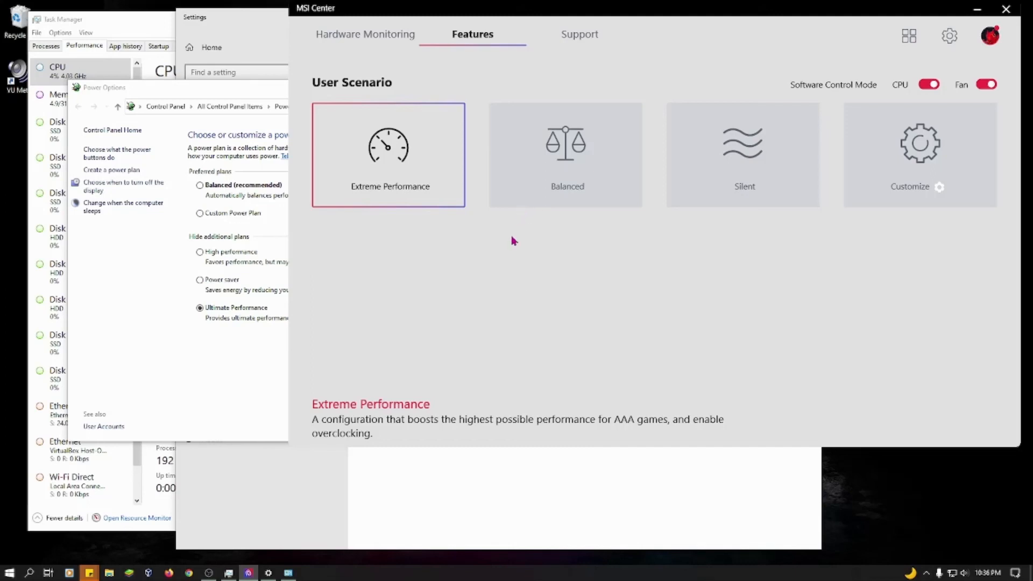
{"action": "left_click", "coordinate": [582, 163]}
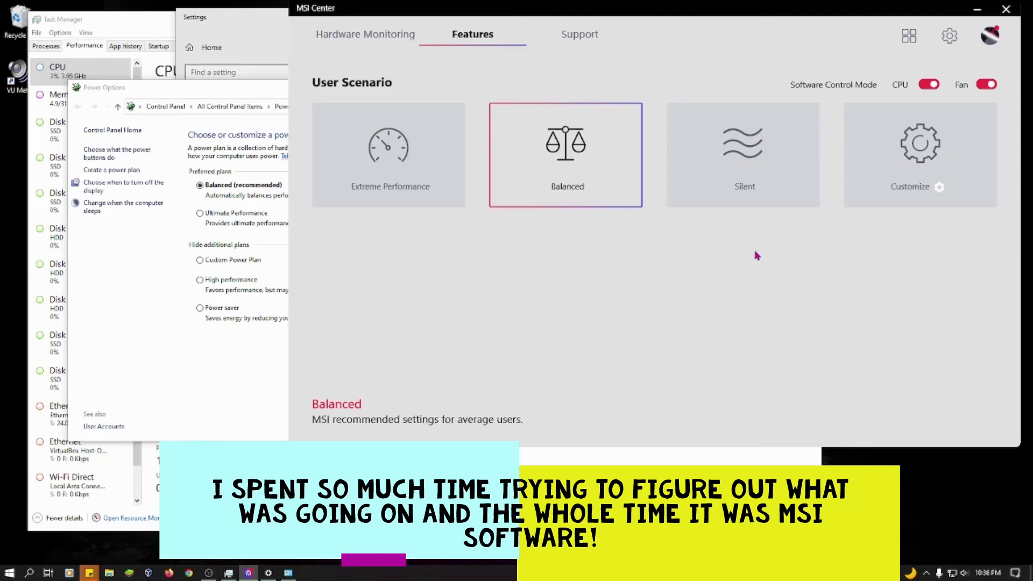
- Switch the user scenario to Silent once more, return it to Balanced, and close MSI Center
{"action": "left_click", "coordinate": [752, 158]}
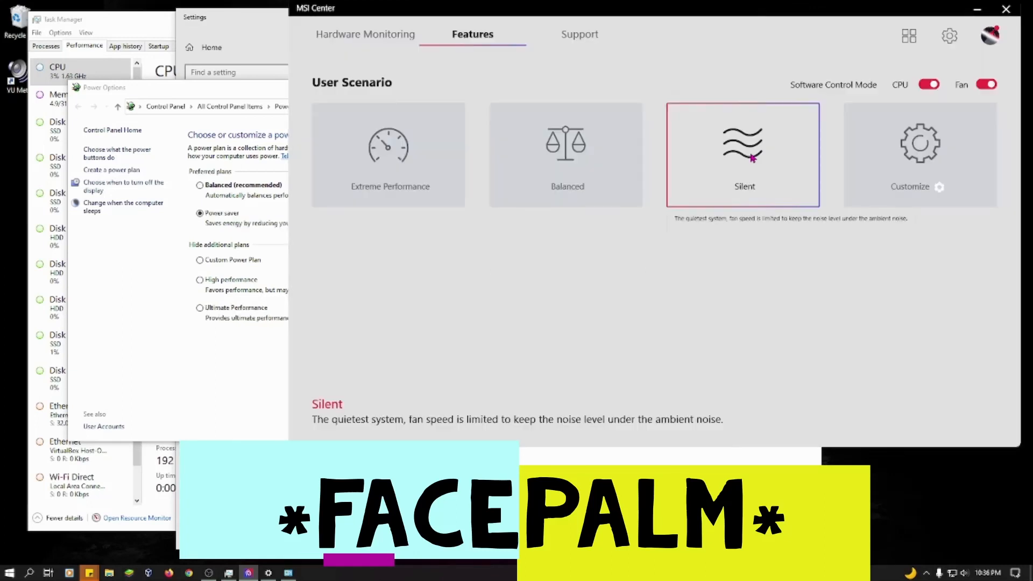
{"action": "left_click", "coordinate": [566, 153]}
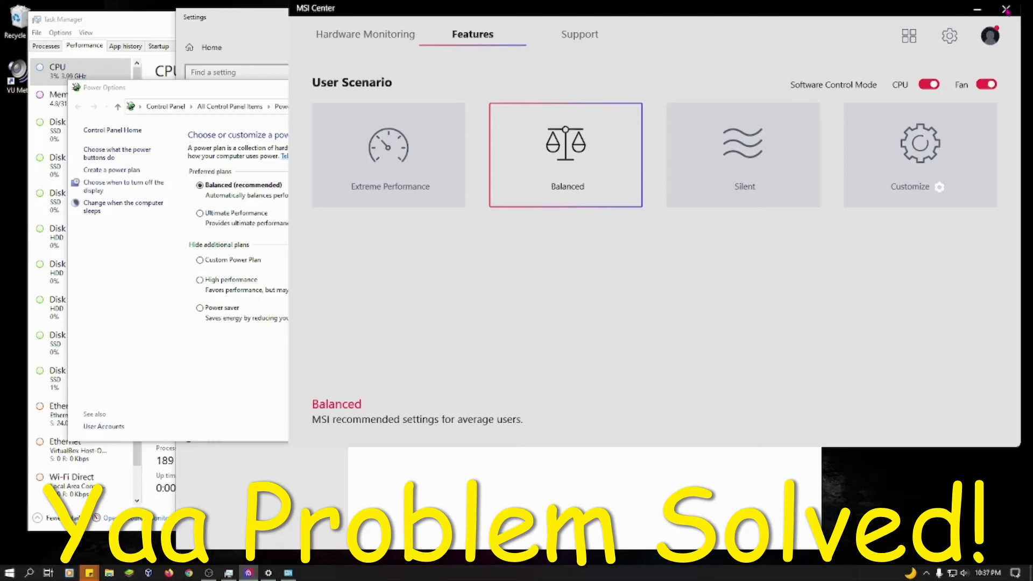
{"action": "left_click", "coordinate": [1005, 9]}
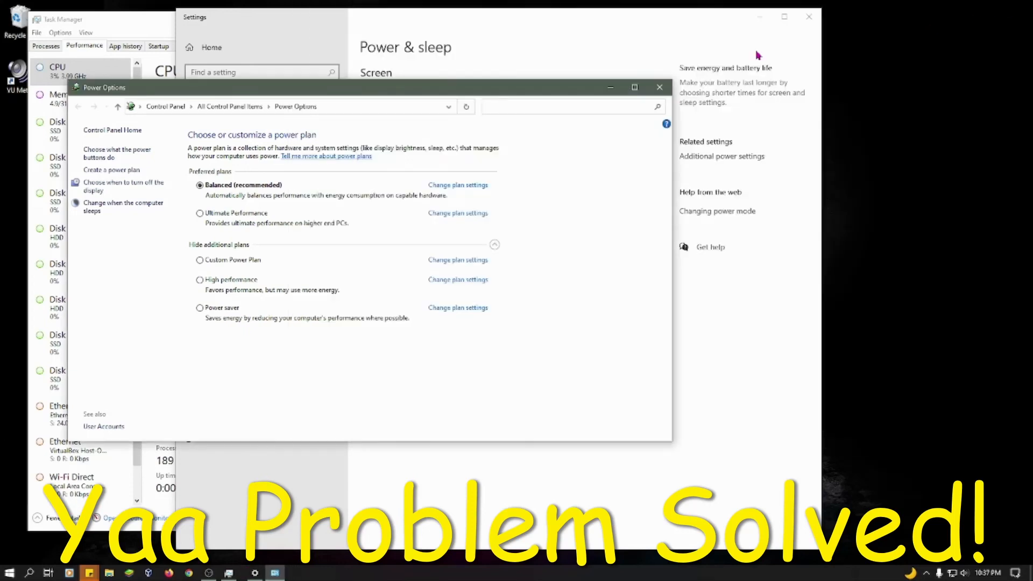